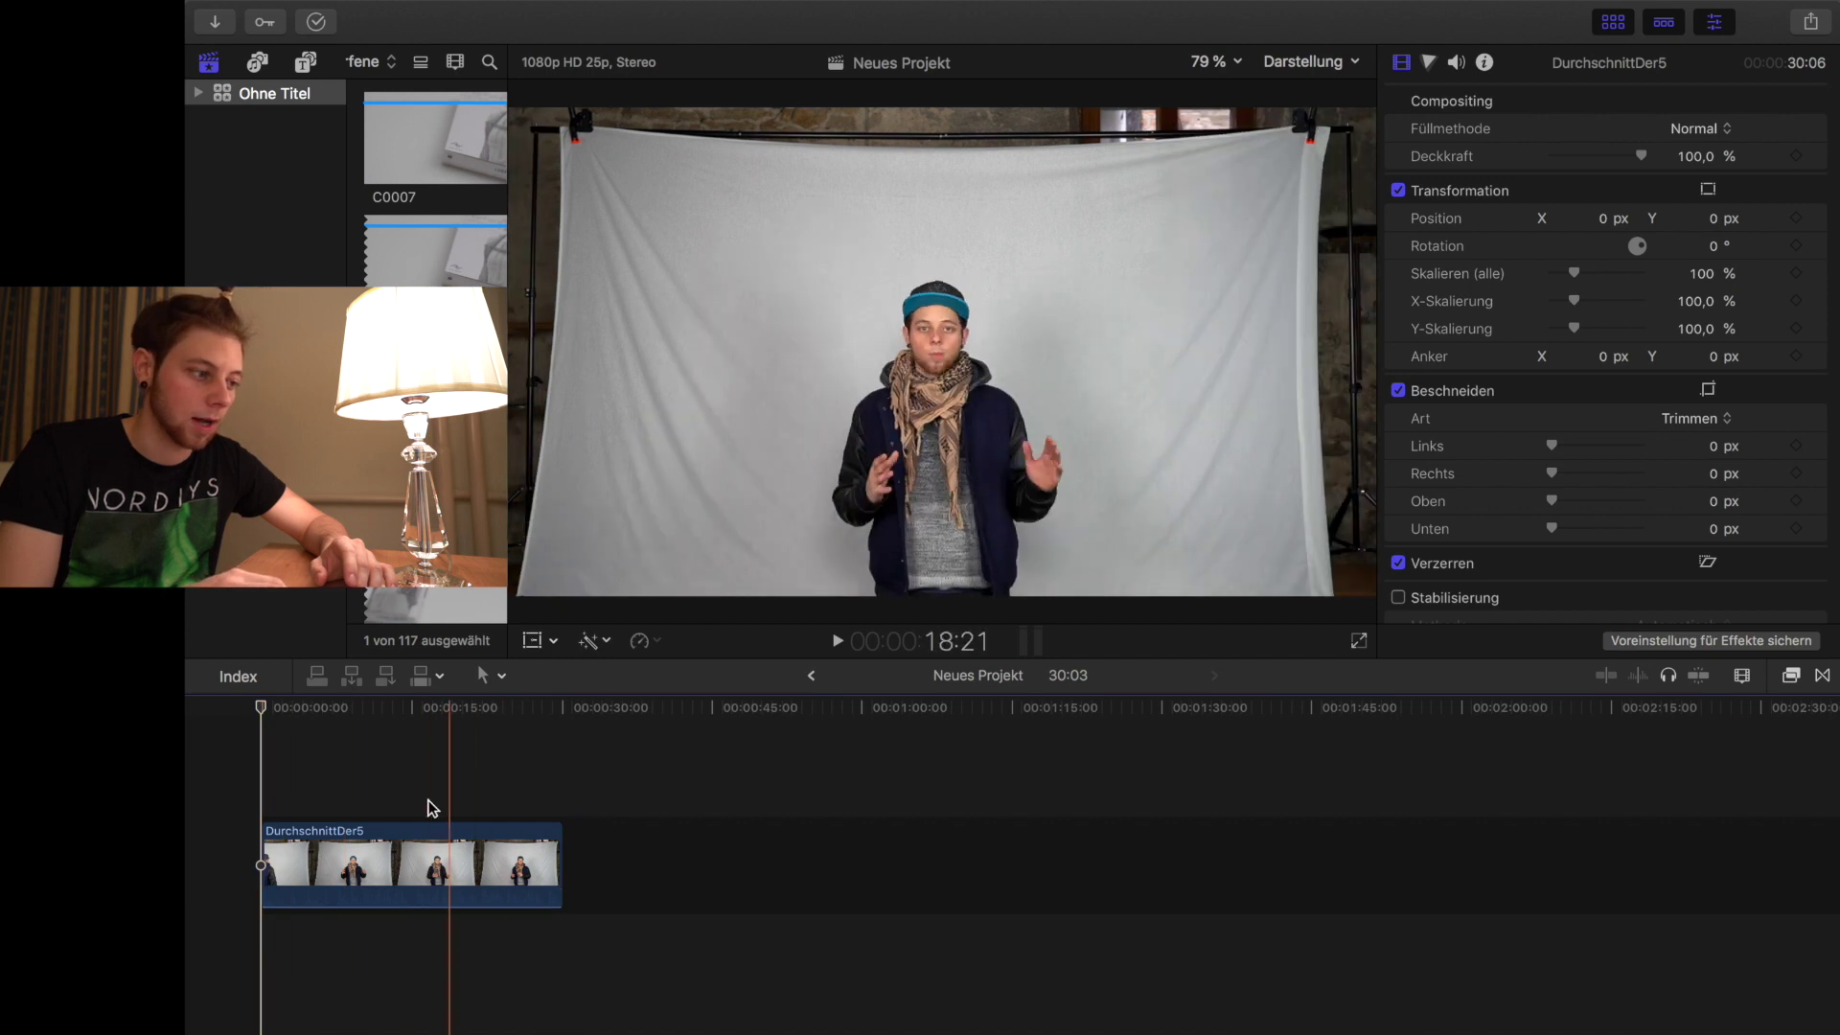
# Select the DurchschnittDer5 interview clip and show the video effects in the Effects browser.
pyautogui.click(301, 774)
pyautogui.click(453, 786)
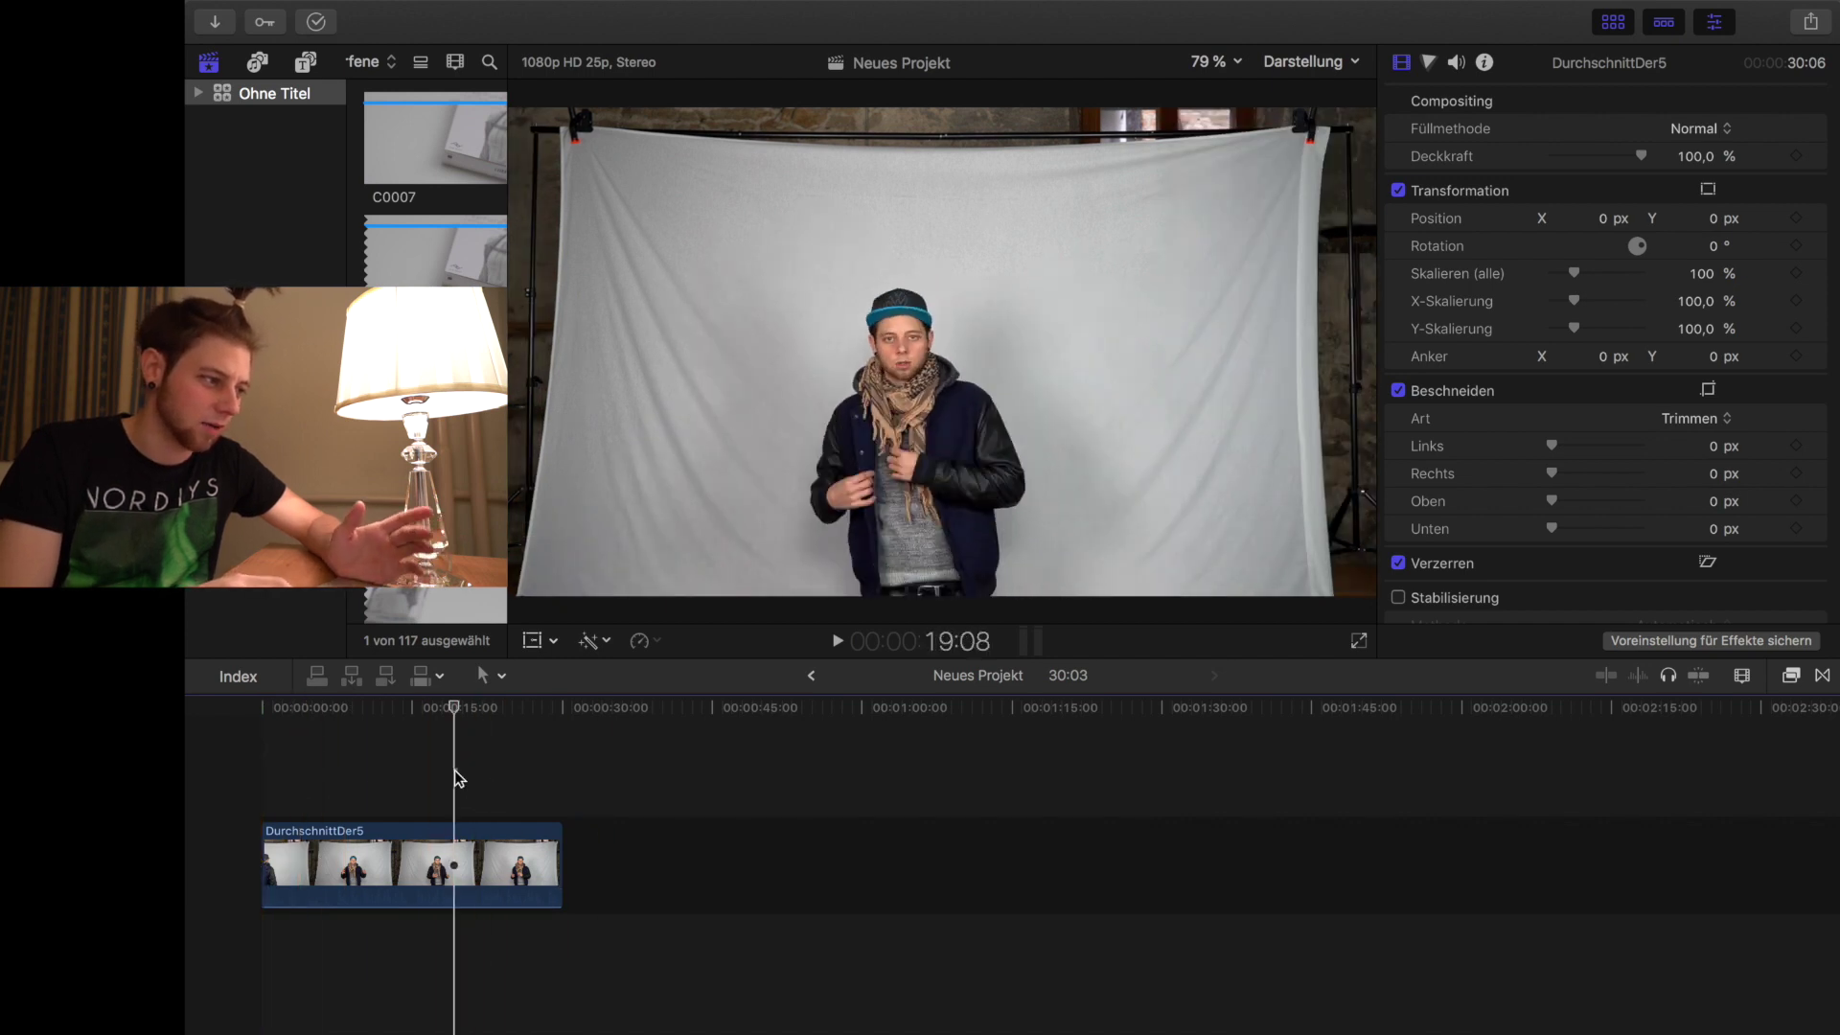
pyautogui.click(453, 863)
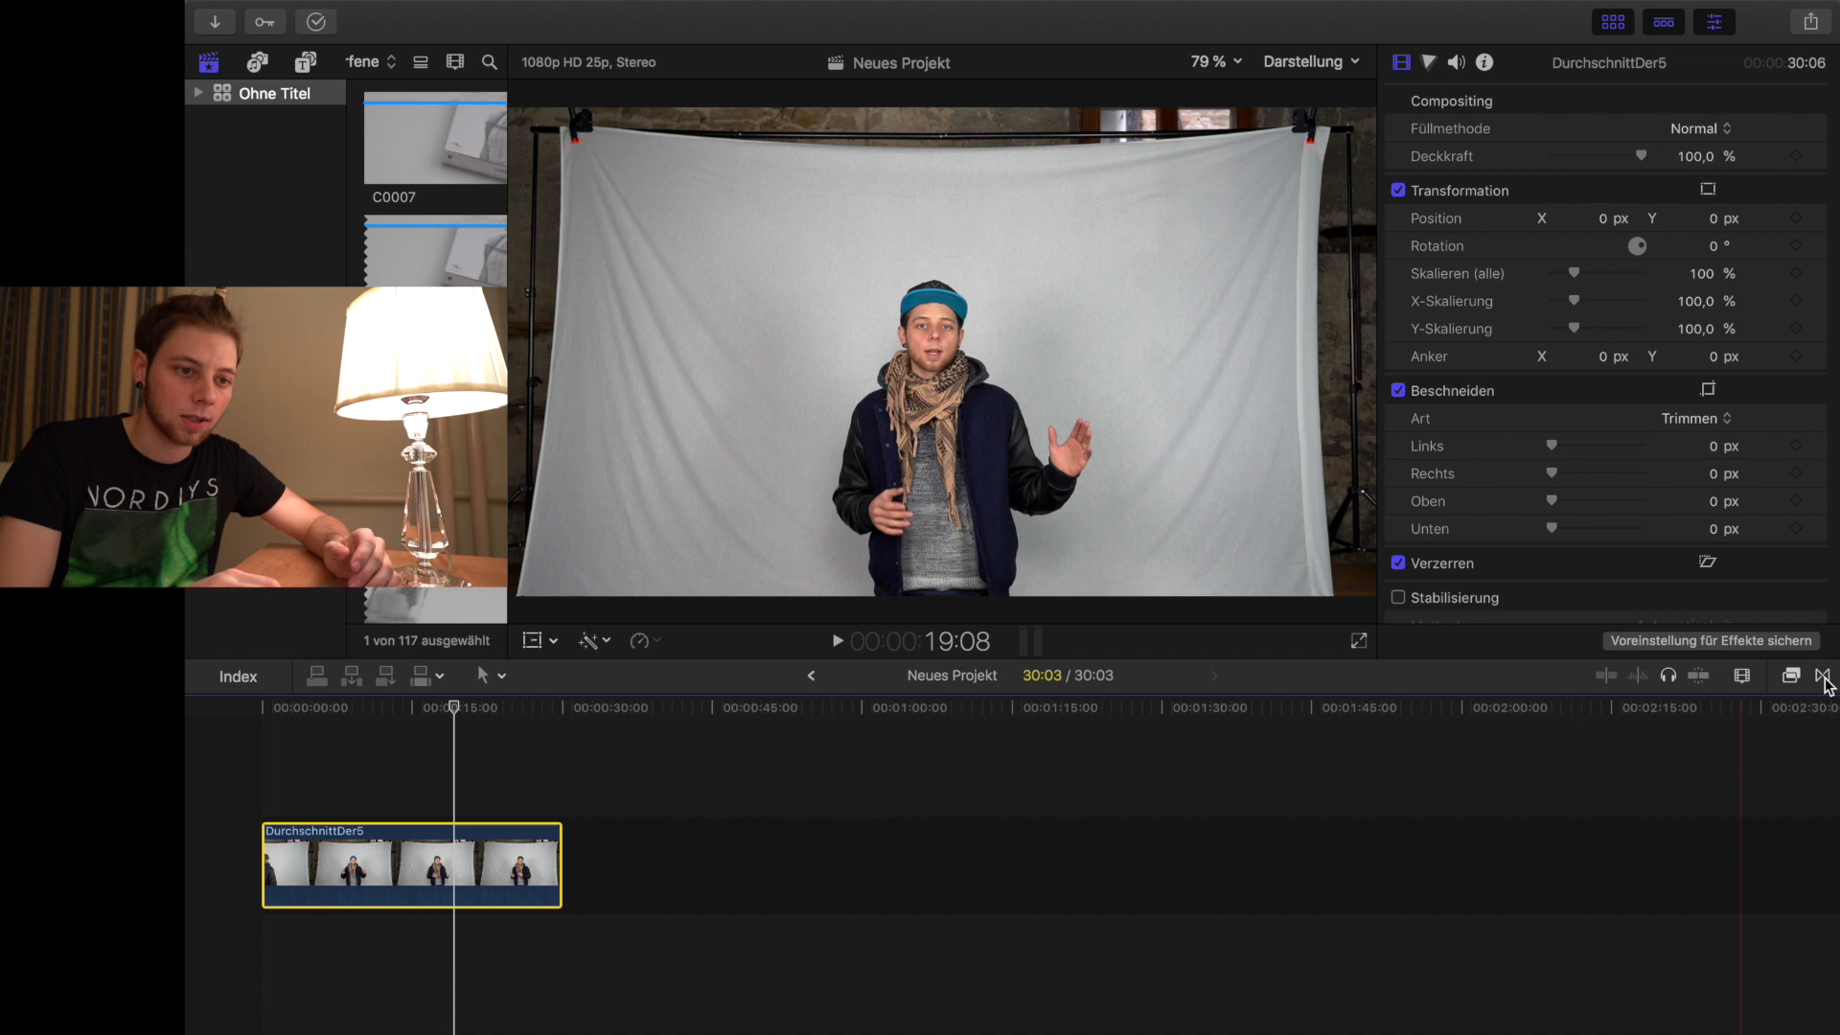
pyautogui.click(1791, 676)
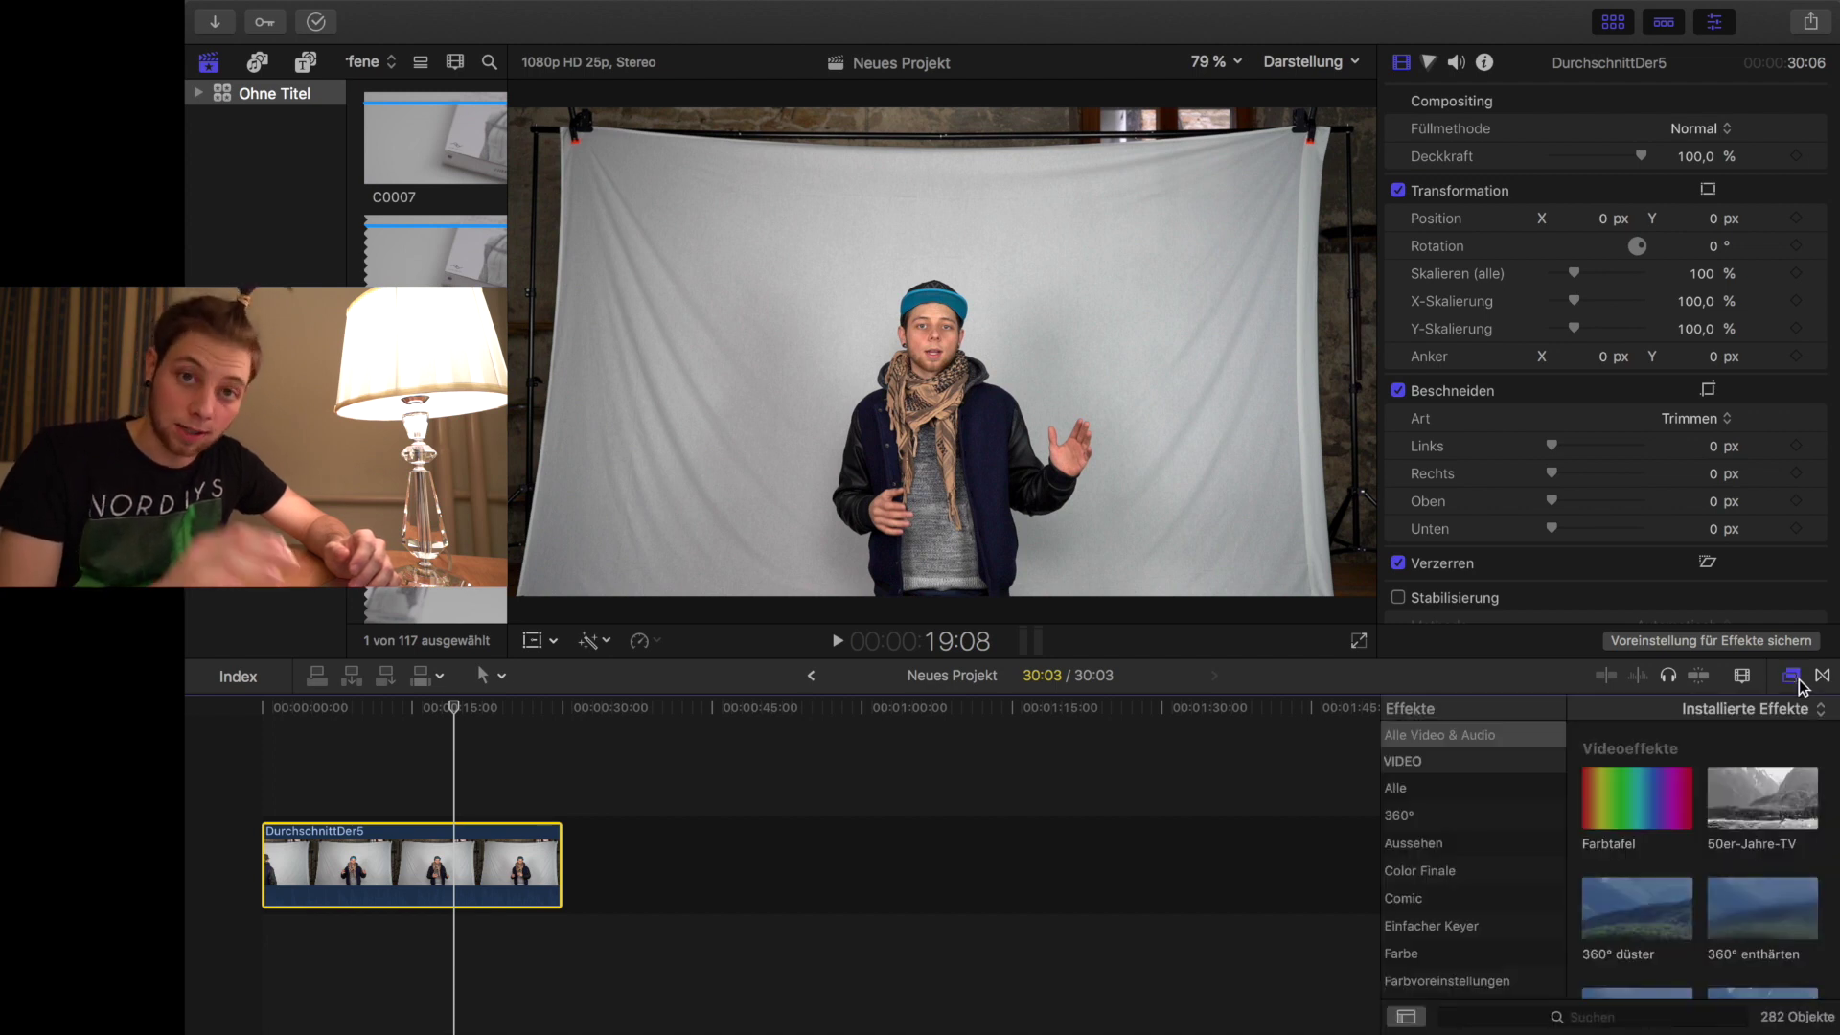
# Search the effects for 'zensor' and apply Zensor to the DurchschnittDer5 clip.
pyautogui.click(1559, 1018)
pyautogui.write('zen')
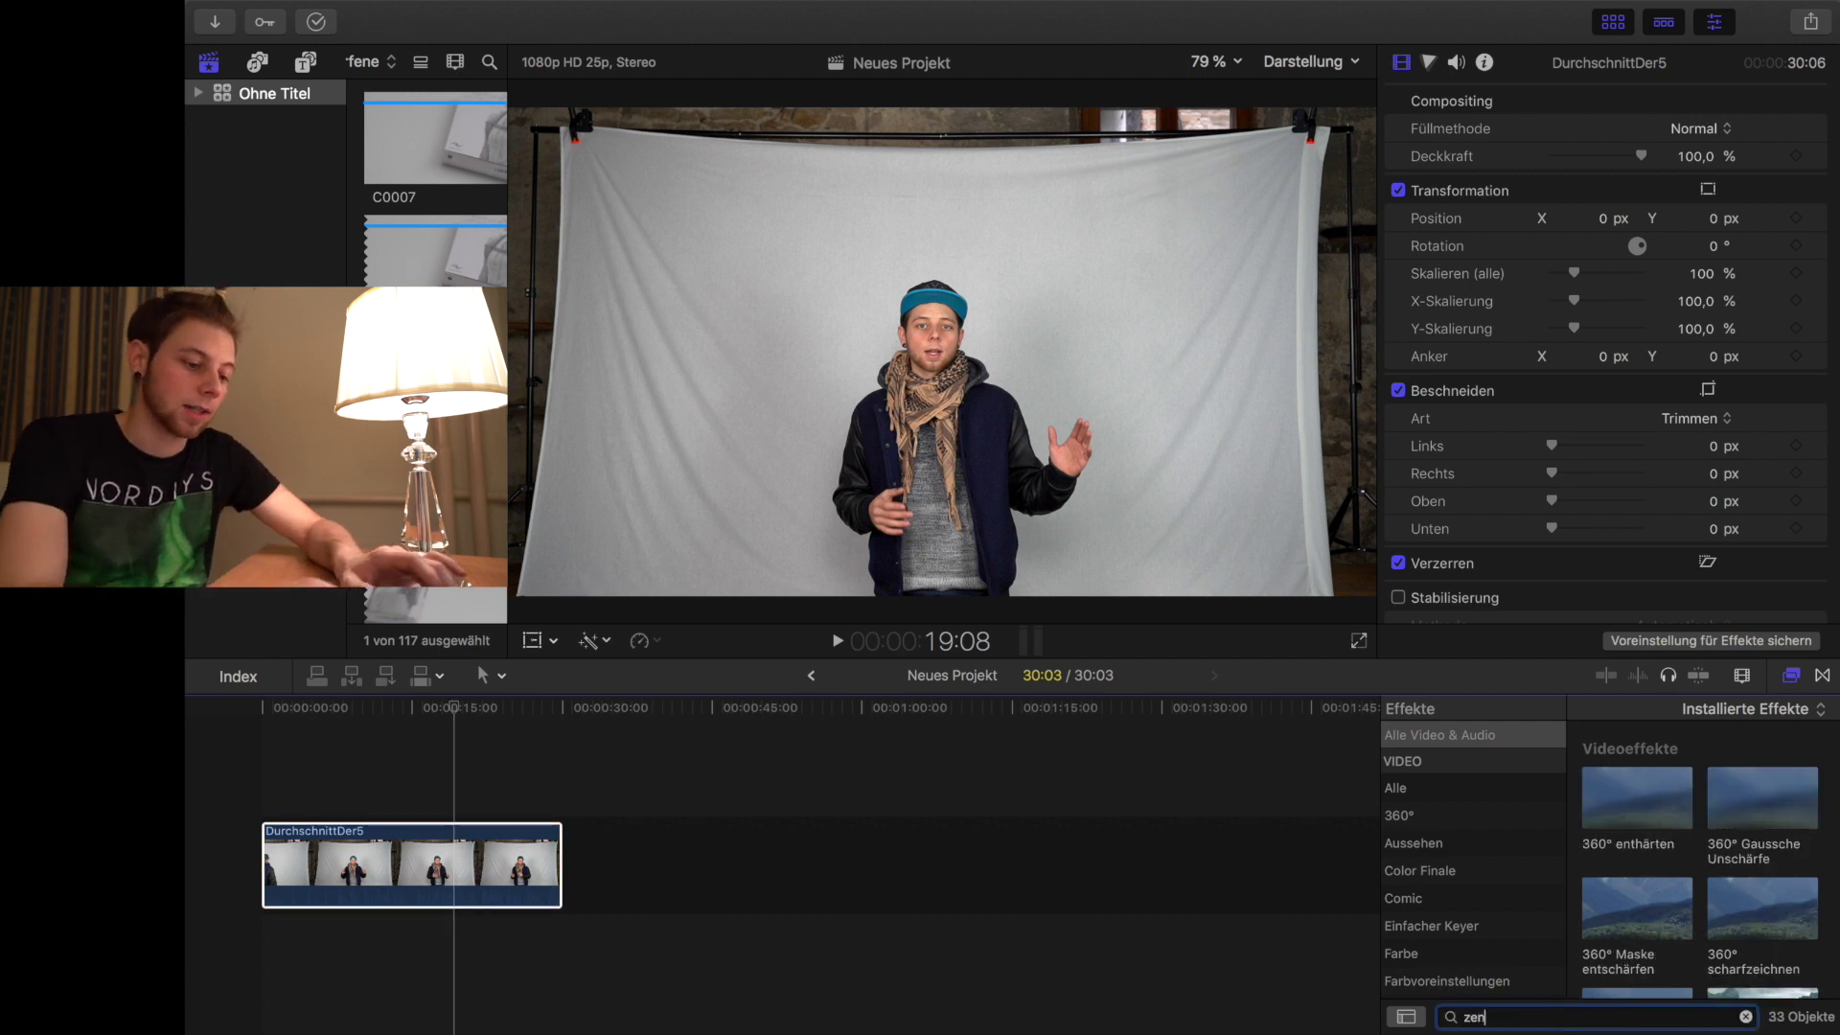
pyautogui.write('sor')
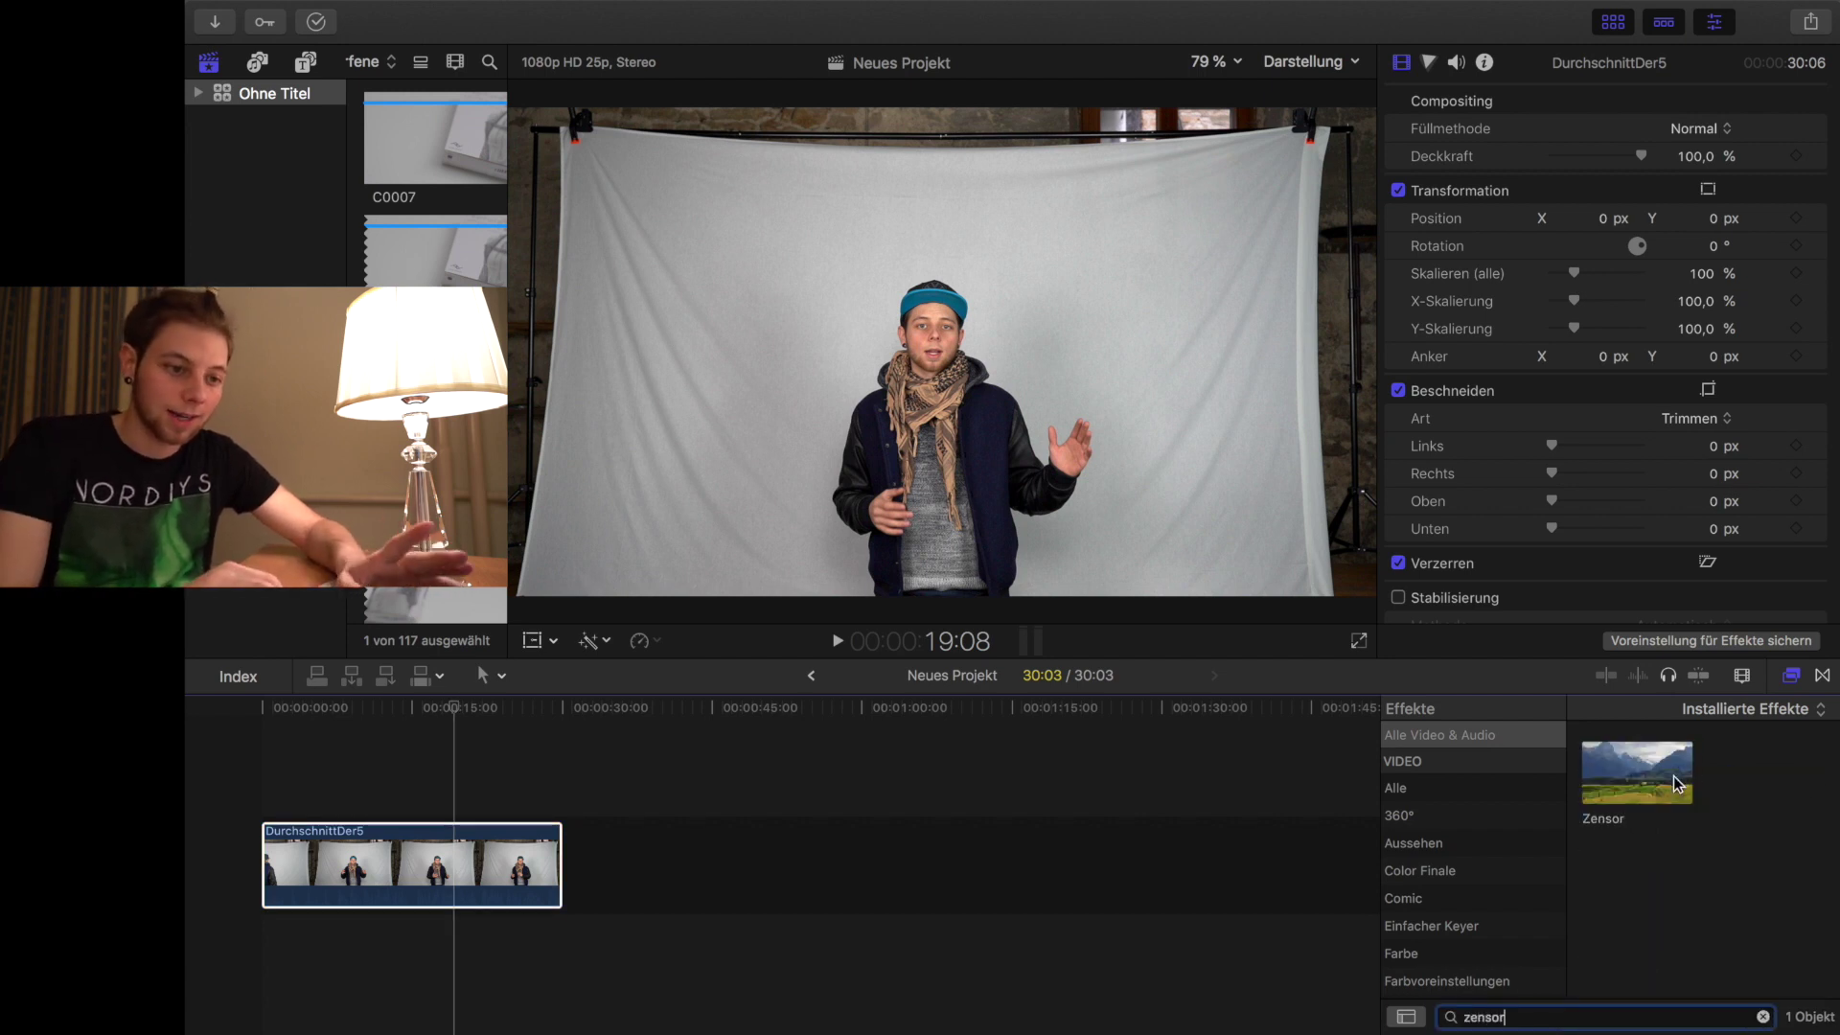
pyautogui.moveTo(1673, 774); pyautogui.dragTo(480, 872)
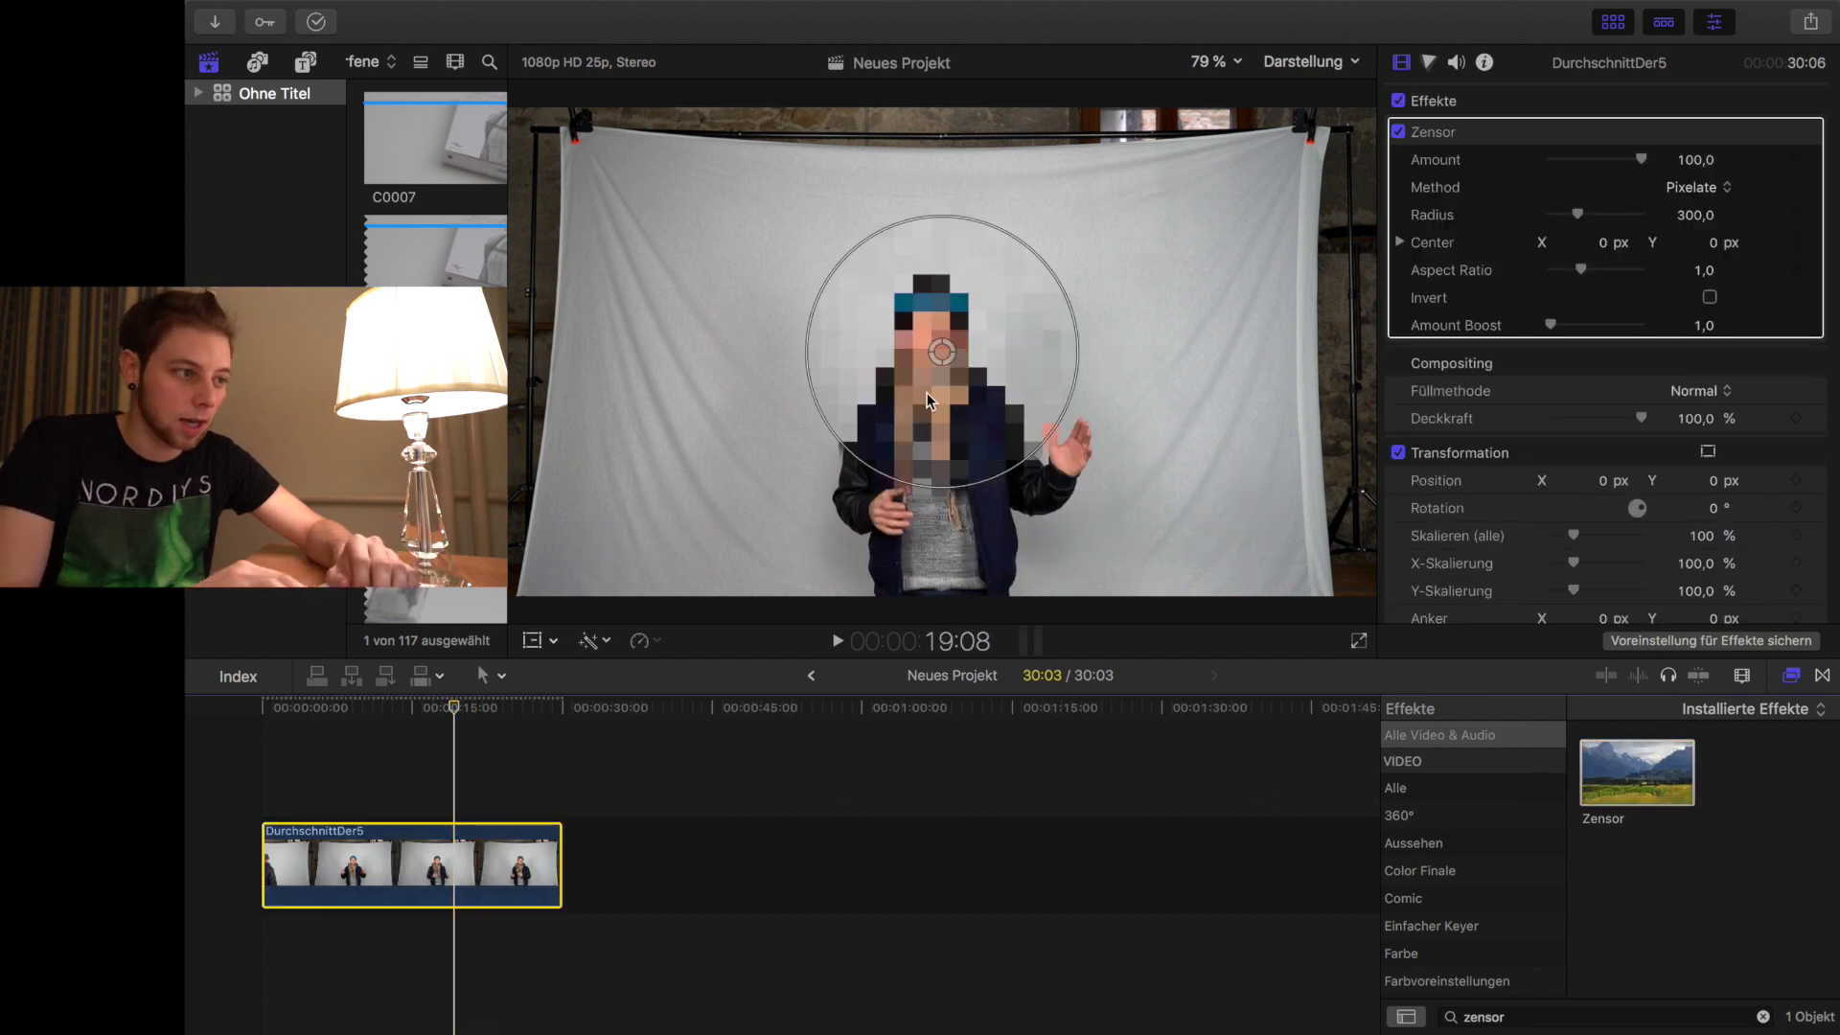
# Shrink the Zensor circle to radius 82.2 over the face and set Amount to 36.66.
pyautogui.click(945, 362)
pyautogui.moveTo(1005, 467)
pyautogui.mouseDown()
pyautogui.moveTo(931, 339)
pyautogui.moveTo(945, 369)
pyautogui.mouseUp()
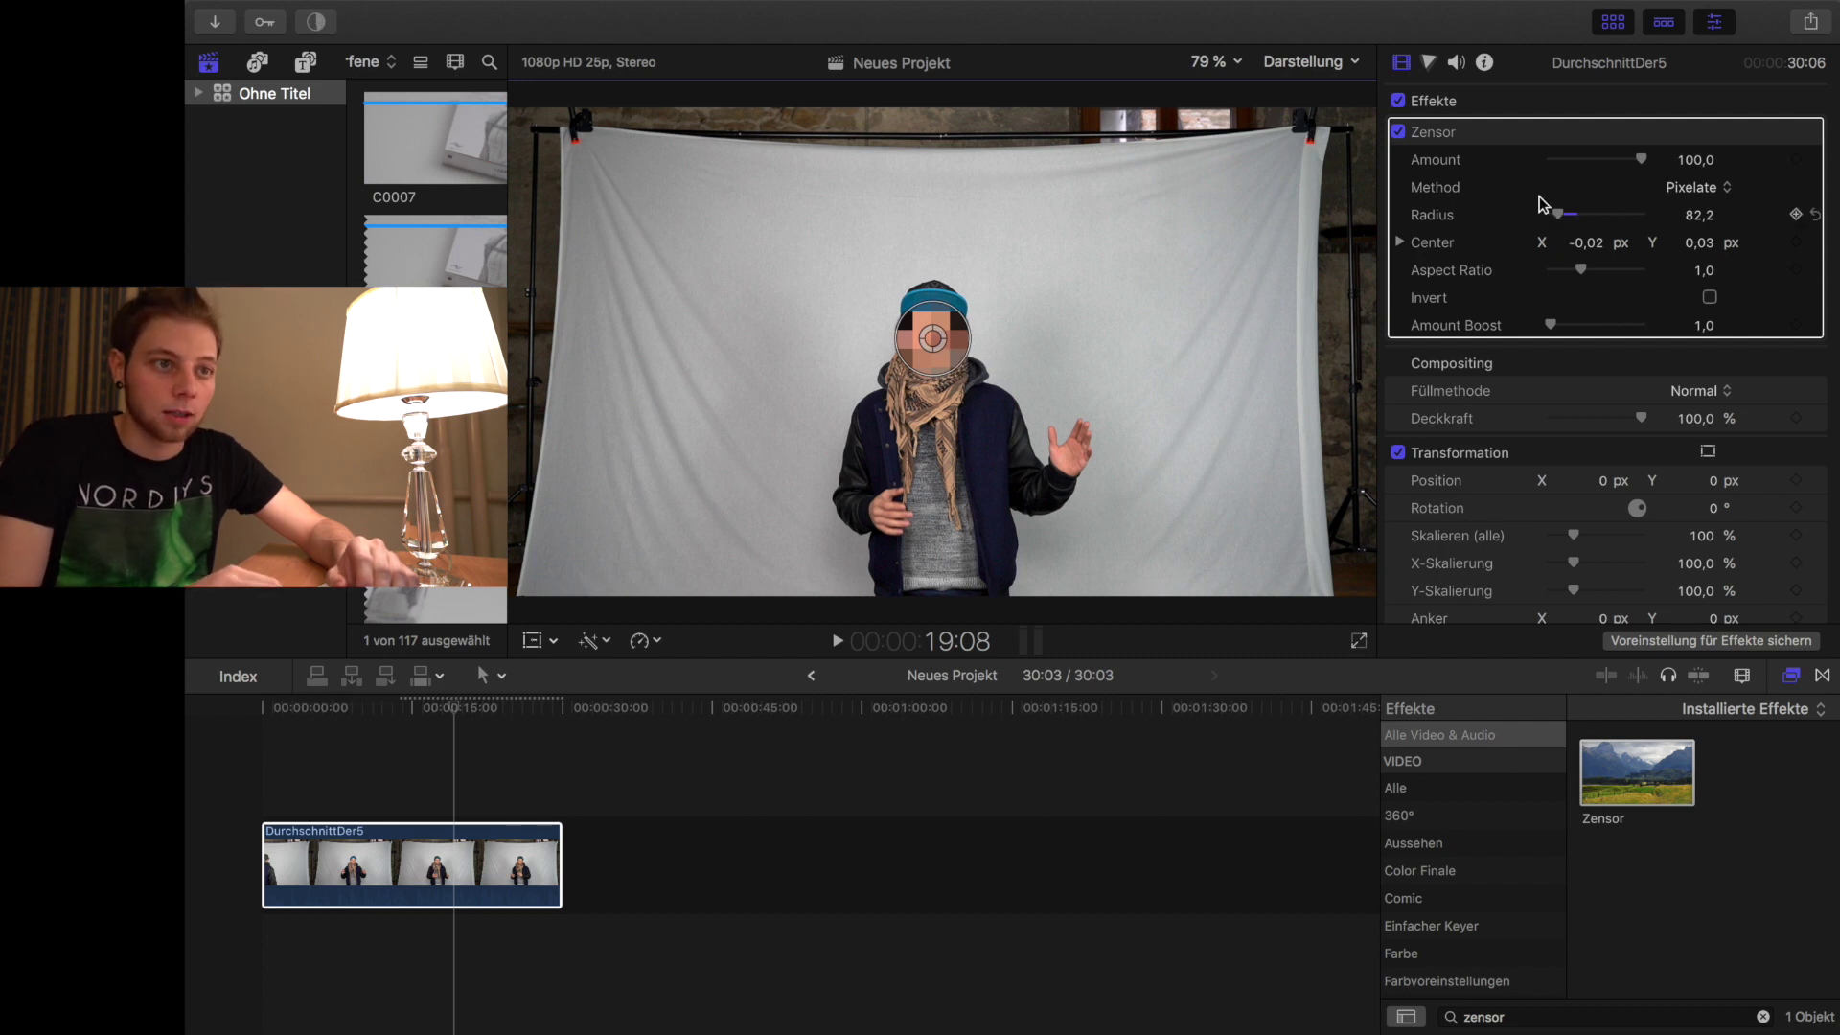
pyautogui.moveTo(1642, 161); pyautogui.dragTo(1524, 165)
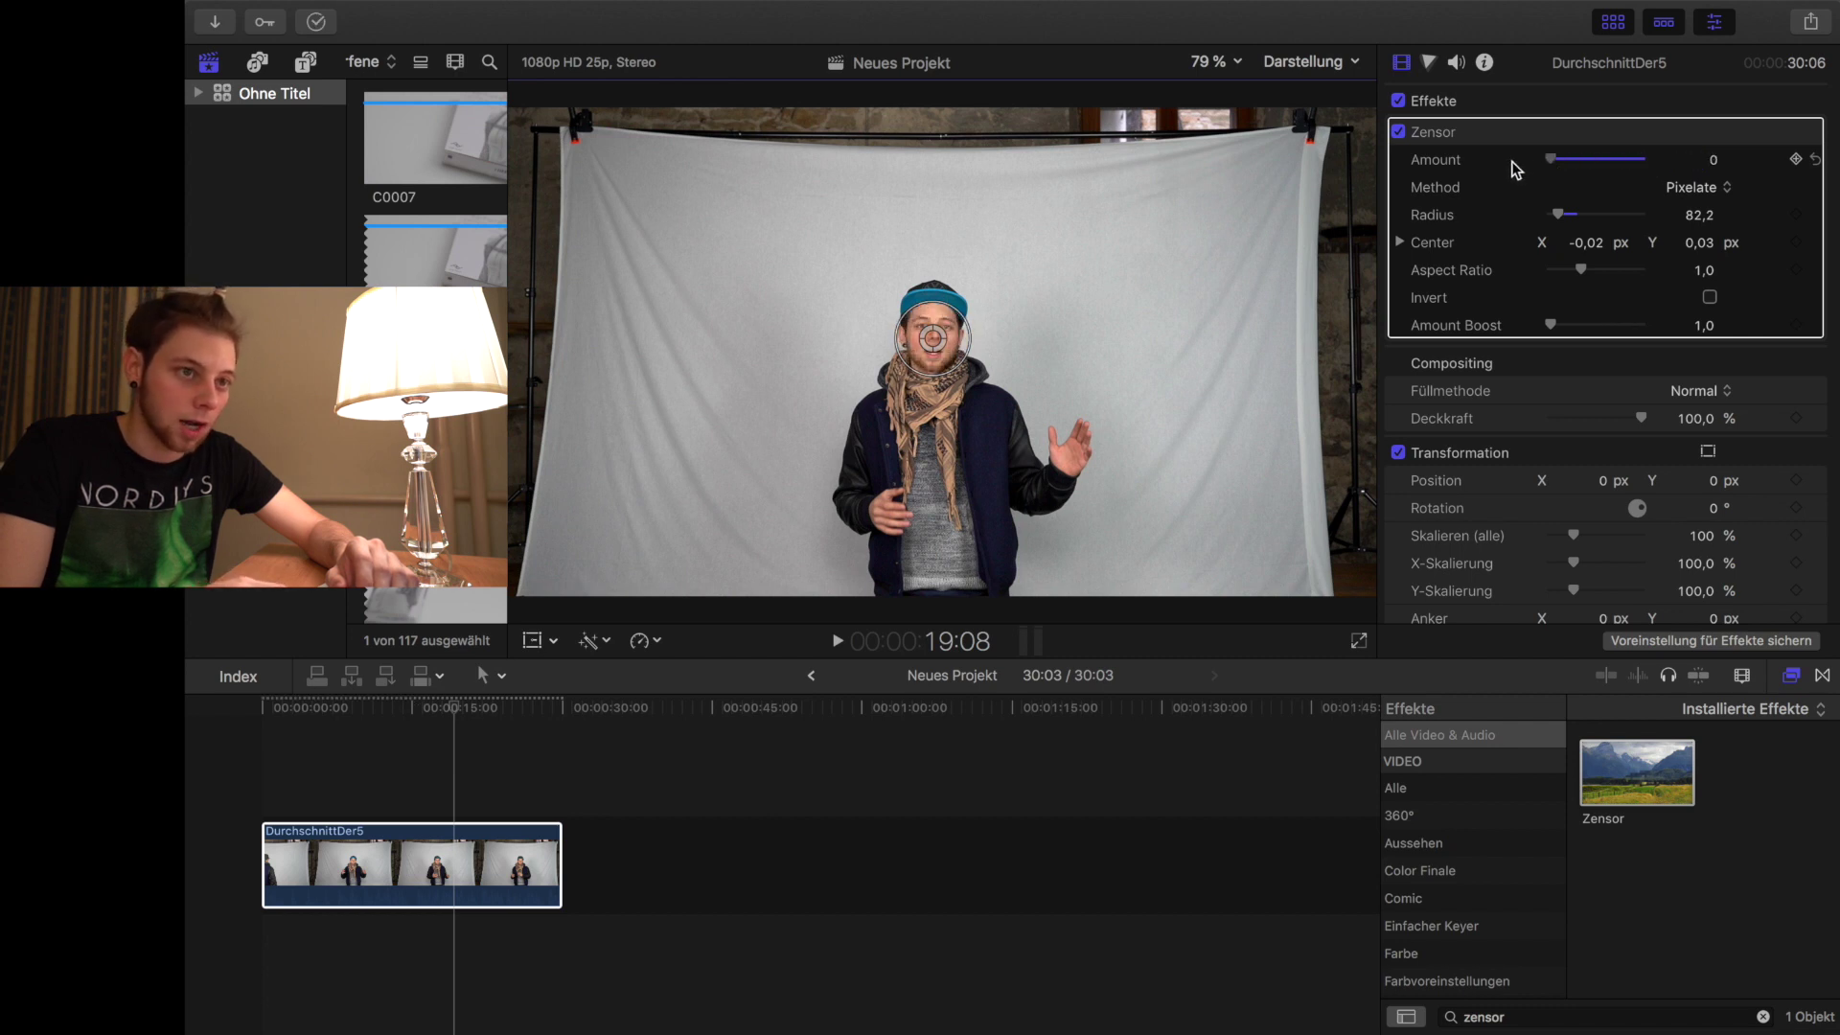
pyautogui.moveTo(1550, 159); pyautogui.dragTo(1644, 159)
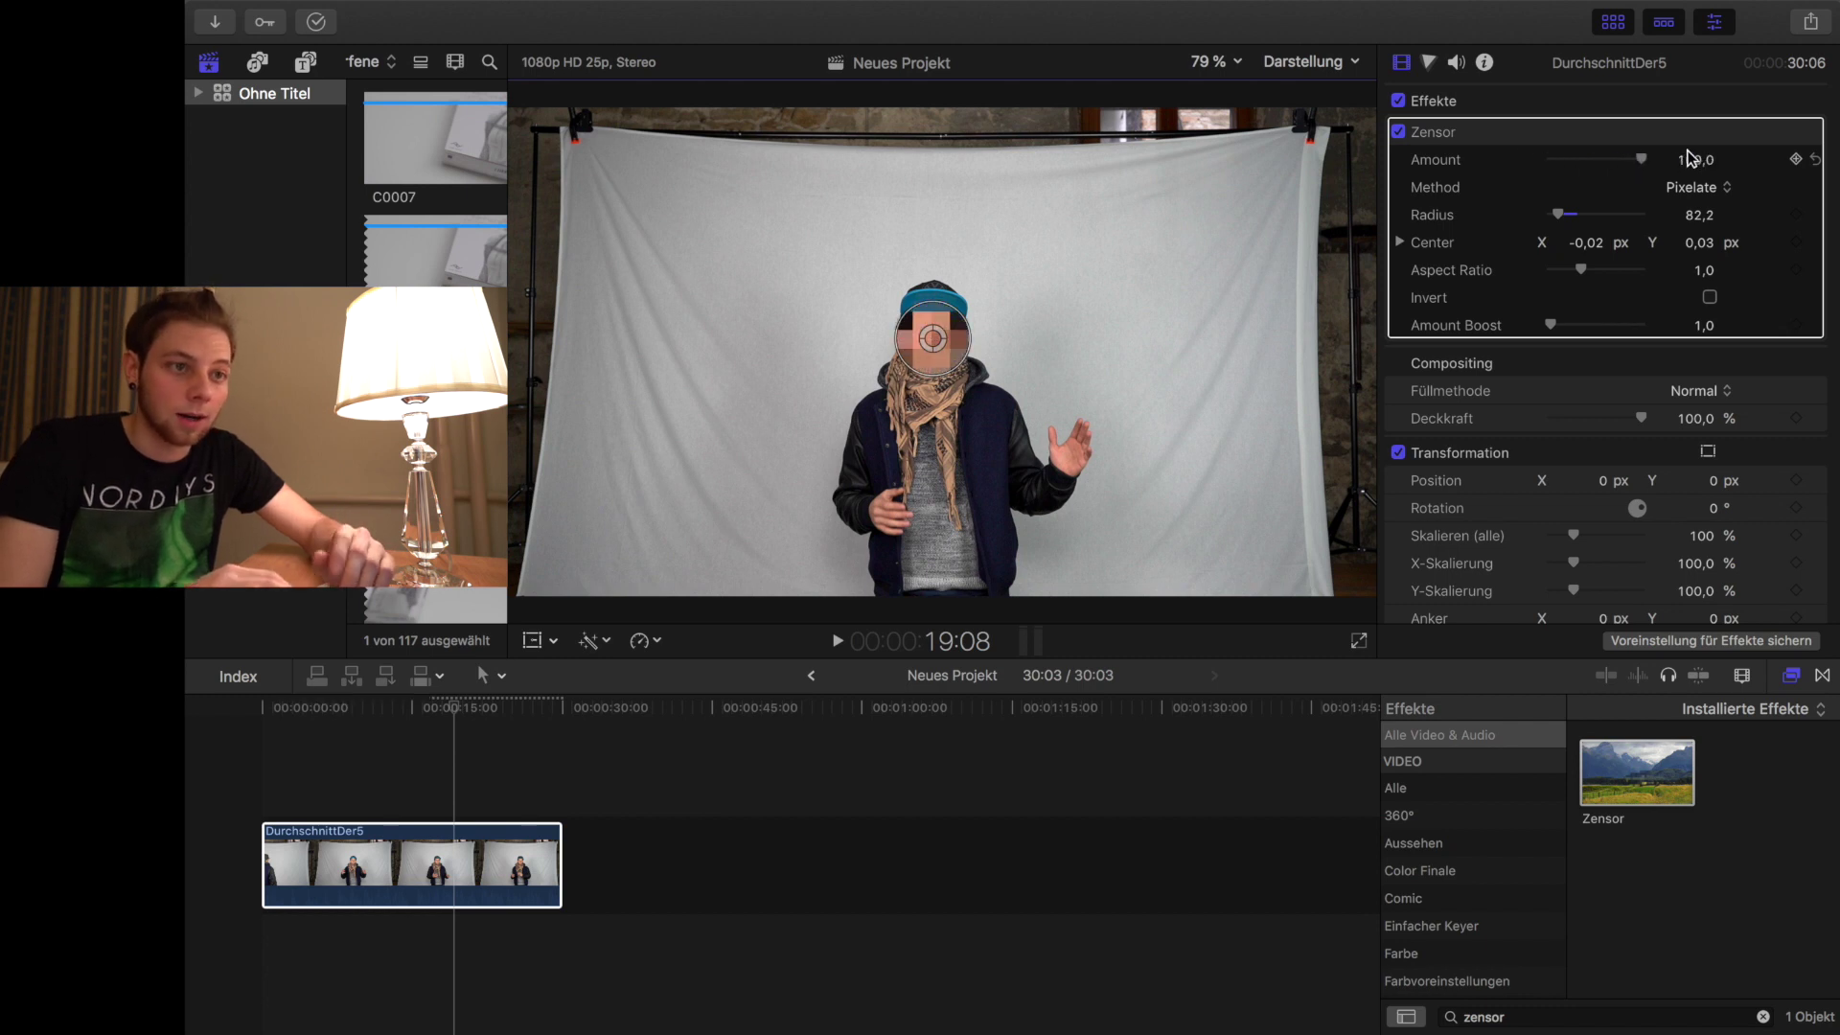
pyautogui.moveTo(1641, 159); pyautogui.dragTo(1586, 164)
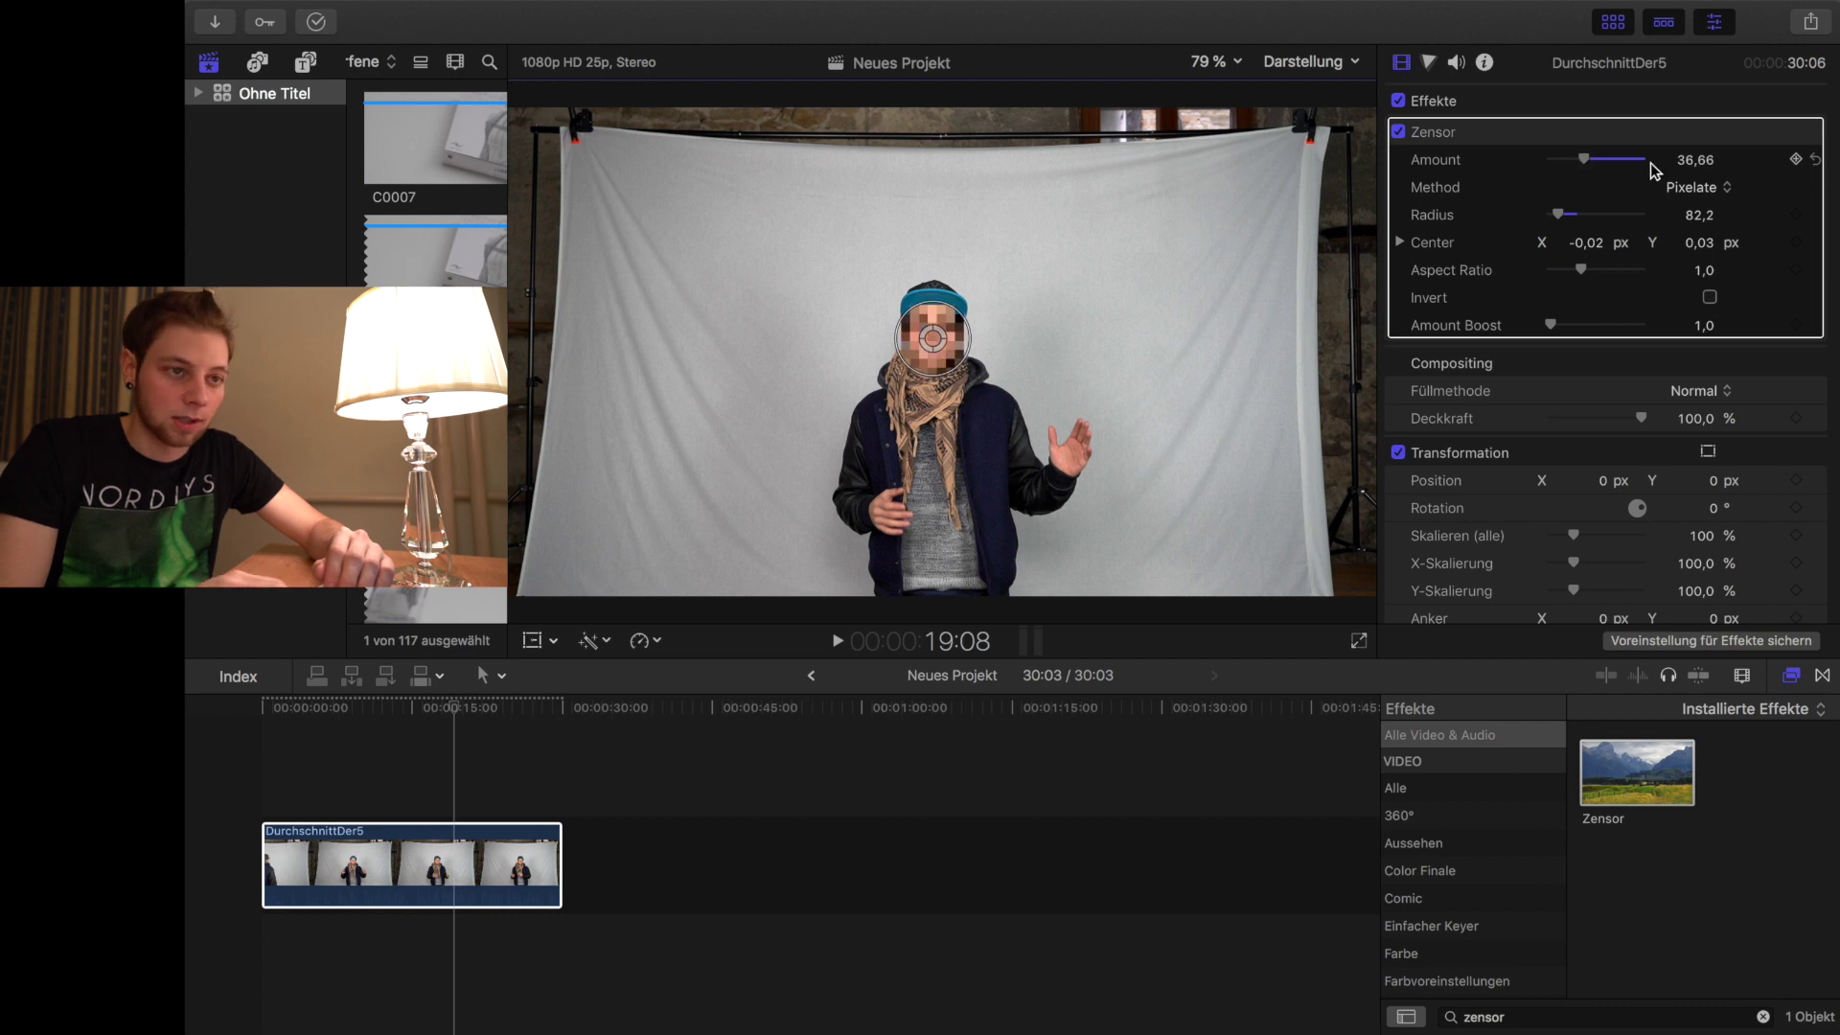
# Try the Blur and Darken censoring methods, raising Amount to 100.
pyautogui.click(1714, 191)
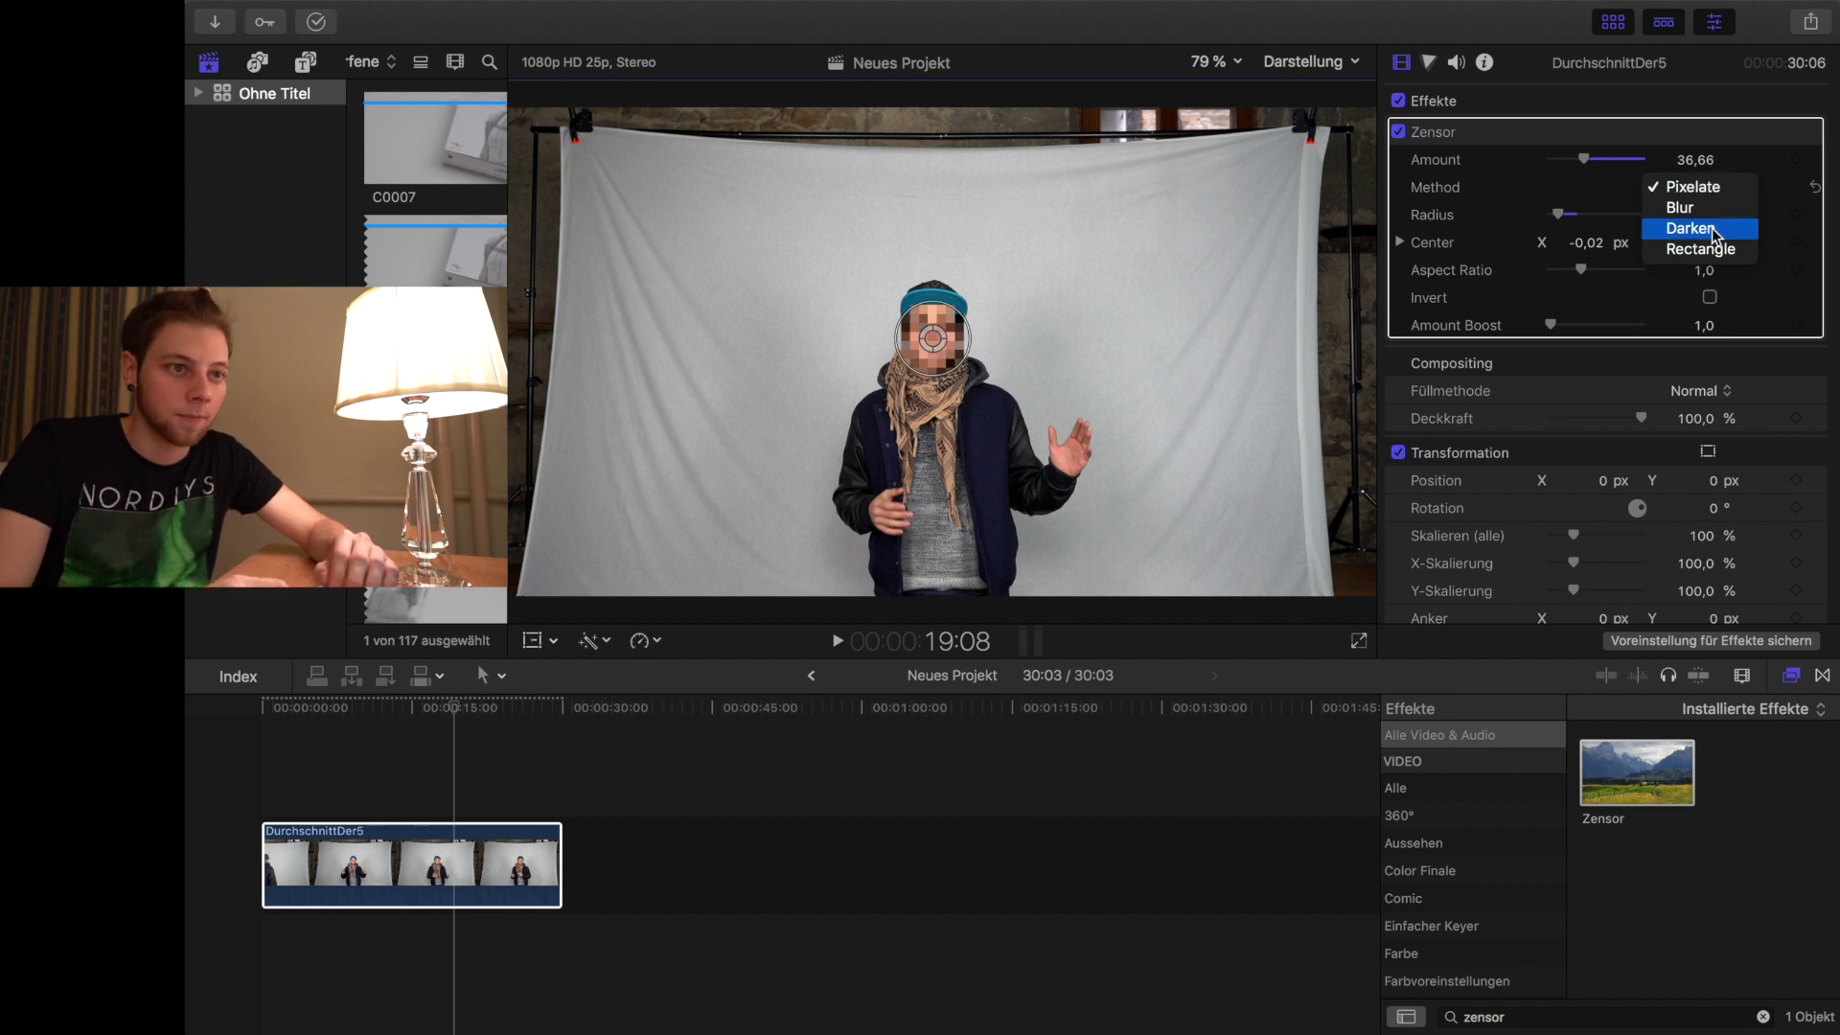
pyautogui.click(1709, 207)
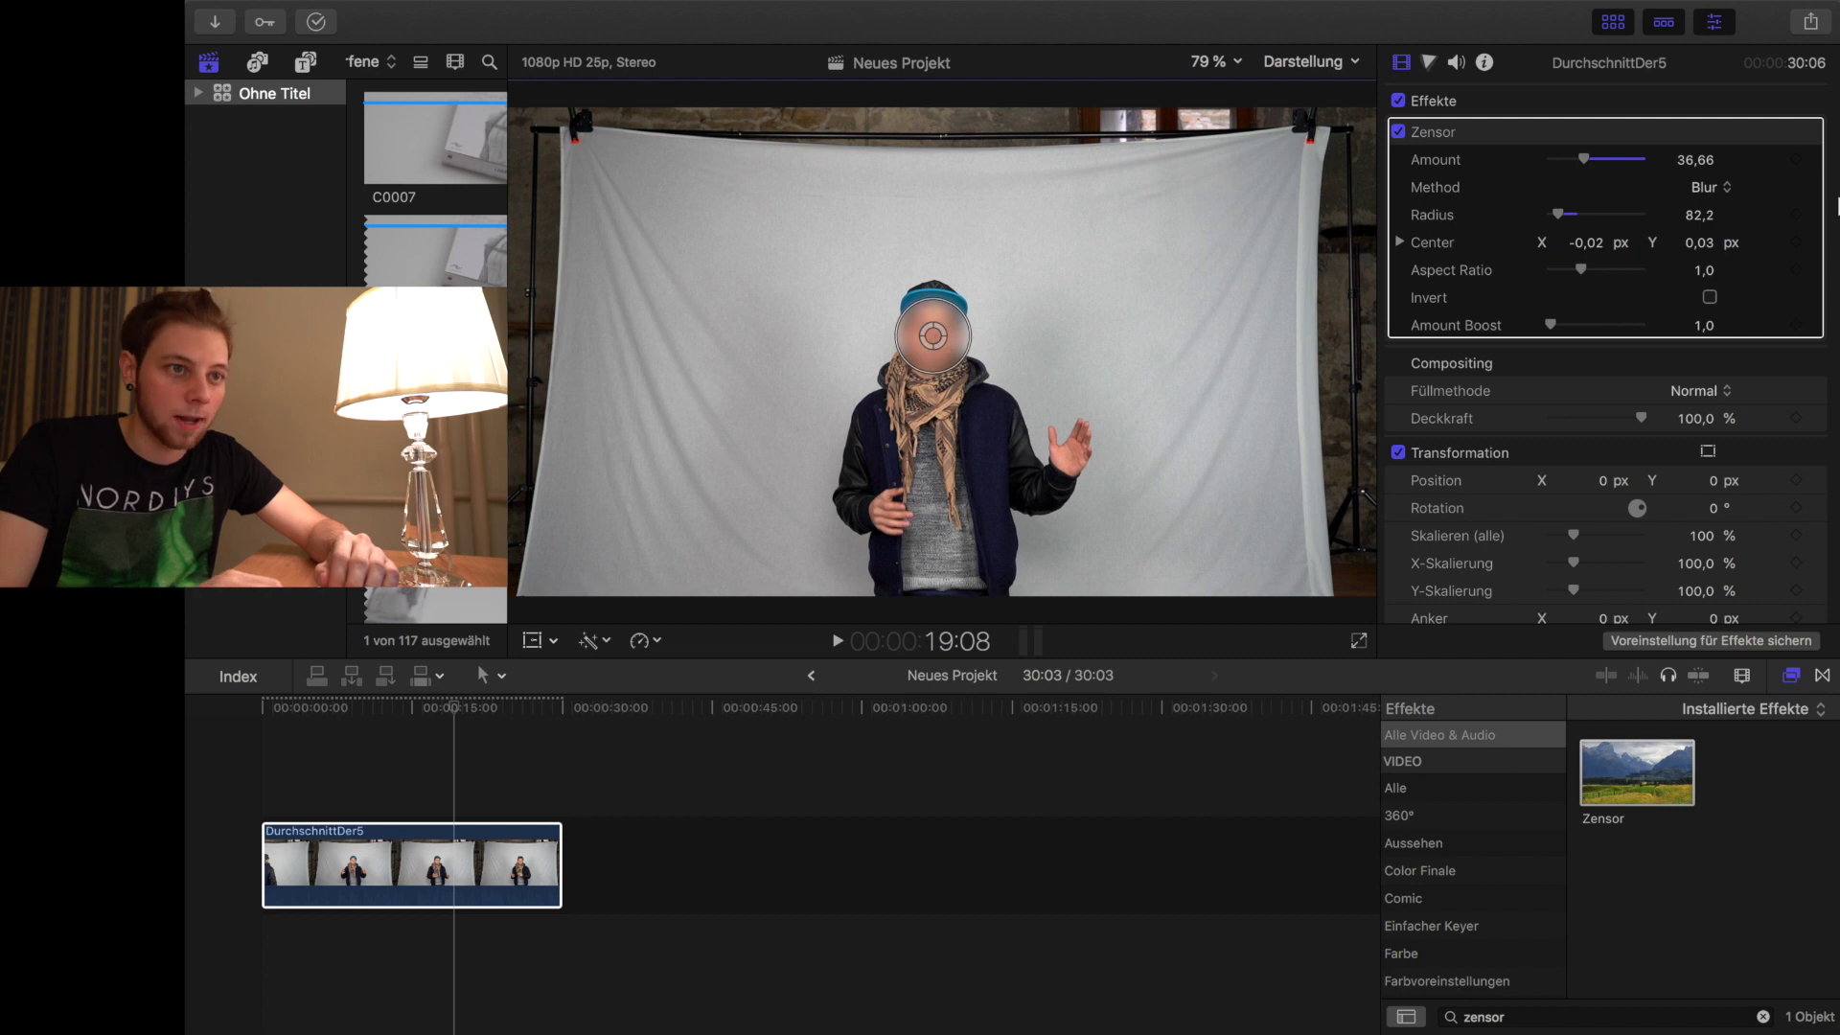
pyautogui.click(1708, 190)
pyautogui.click(1717, 207)
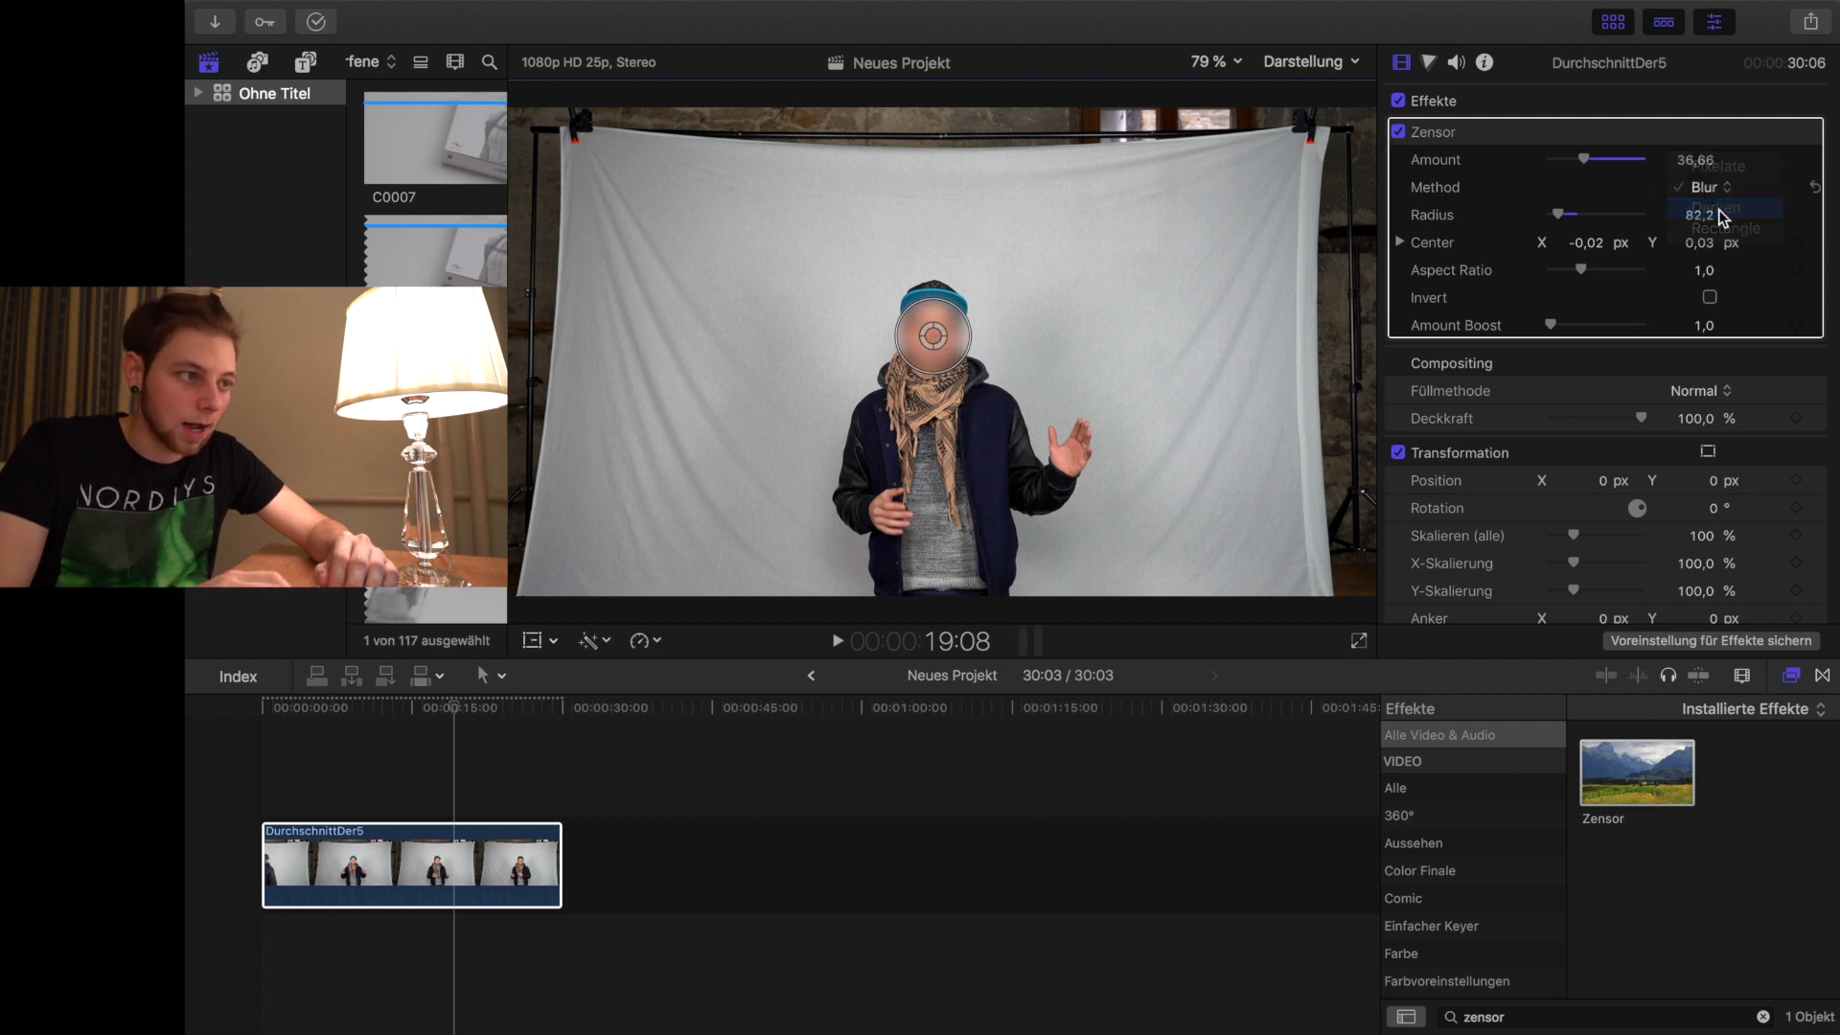
pyautogui.moveTo(1583, 159); pyautogui.dragTo(1677, 160)
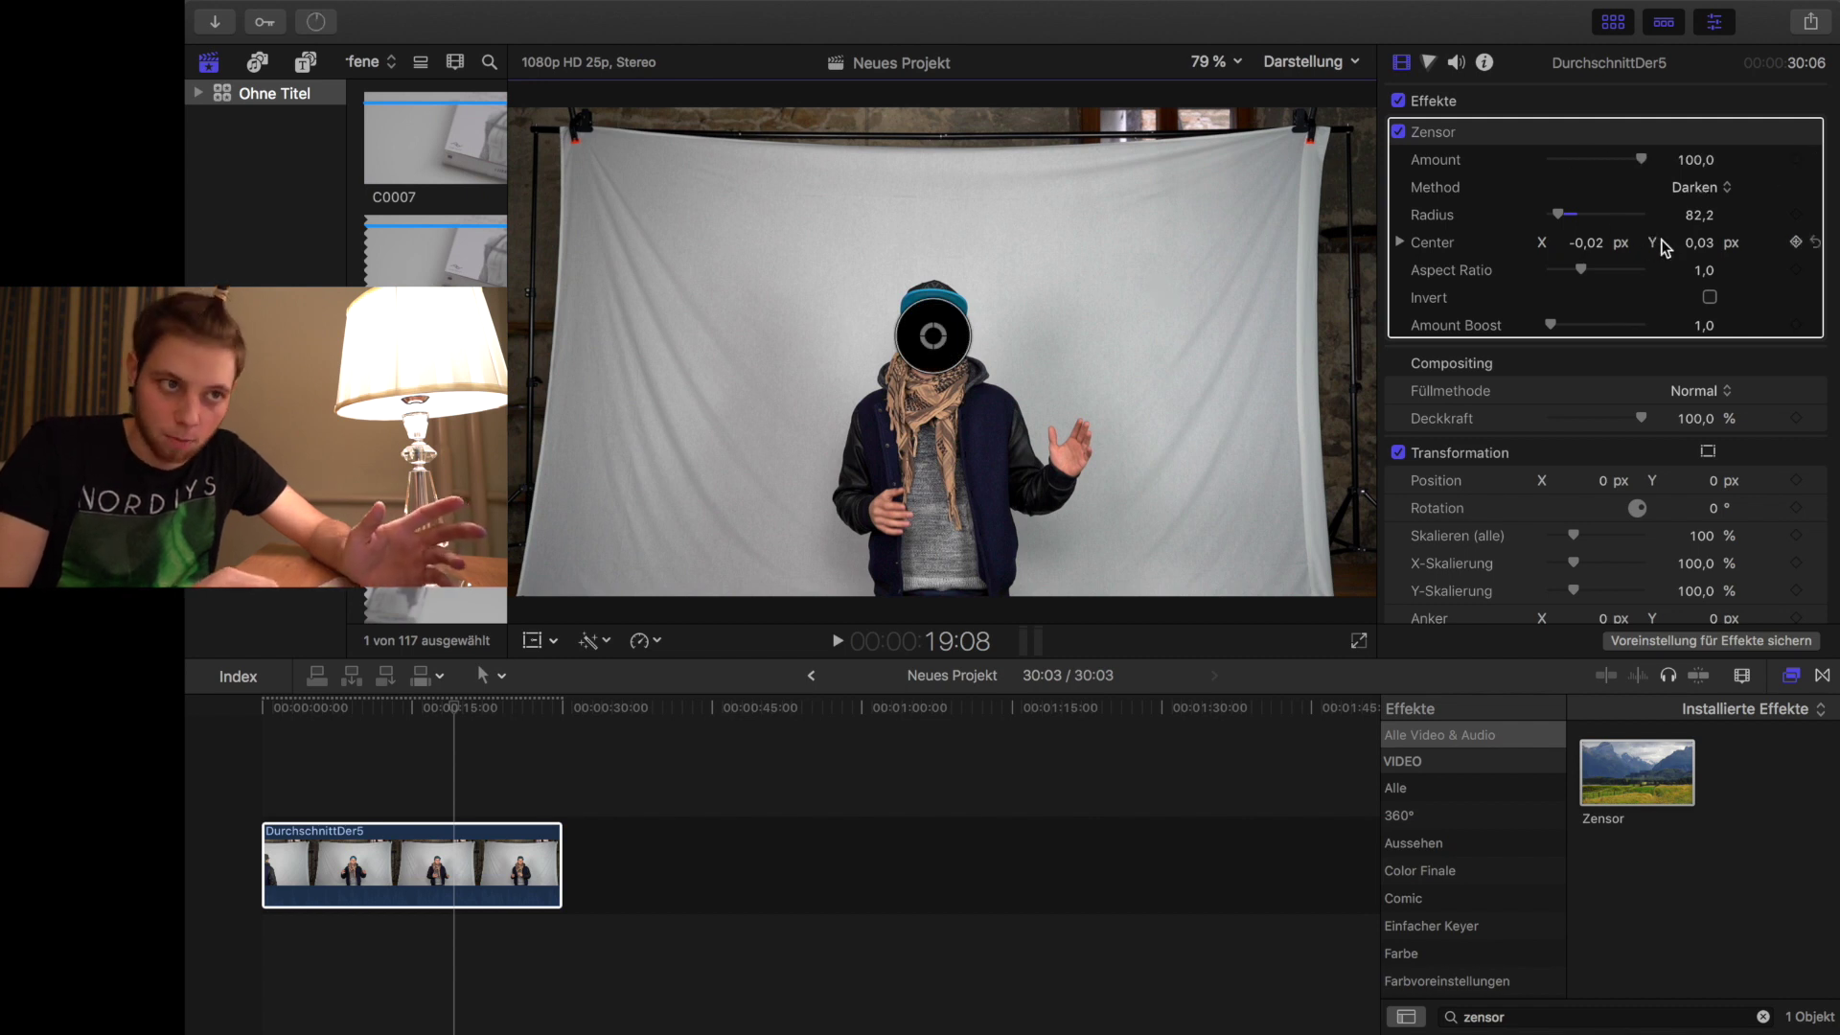
# Try the Rectangle method, then return the censoring method to Pixelate.
pyautogui.click(1716, 190)
pyautogui.click(1711, 209)
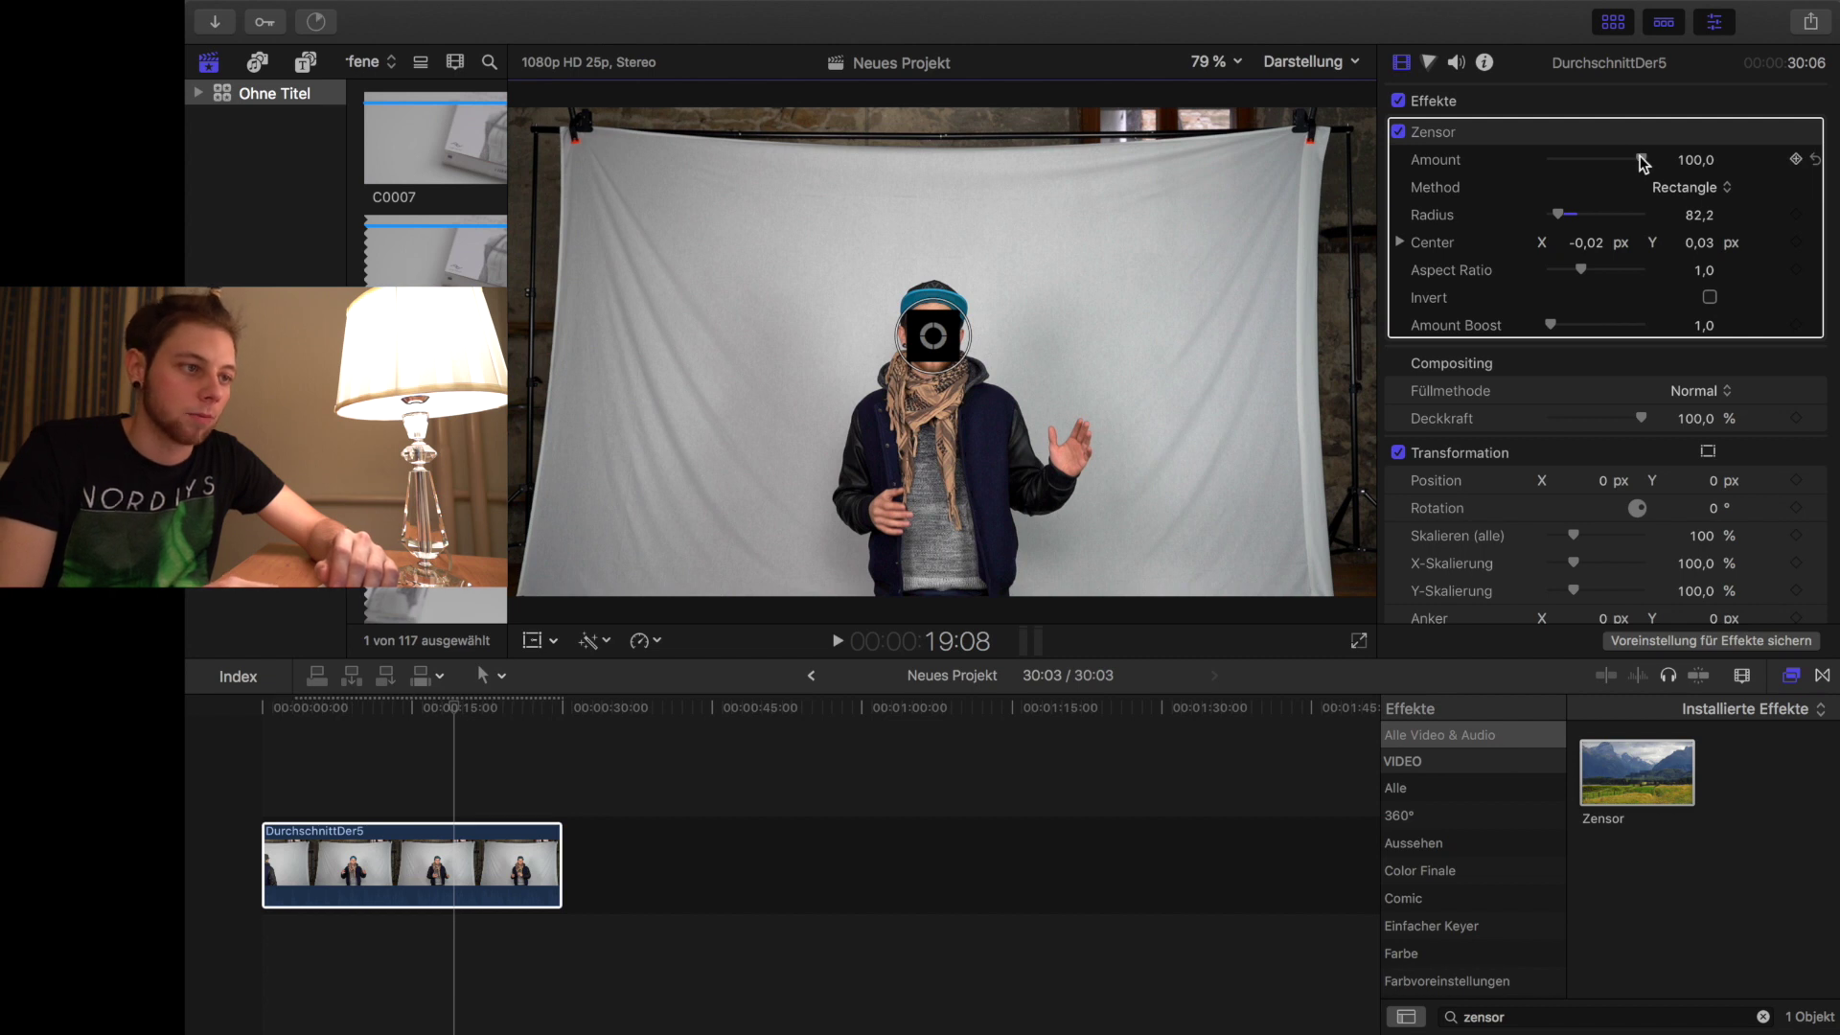
pyautogui.click(1688, 186)
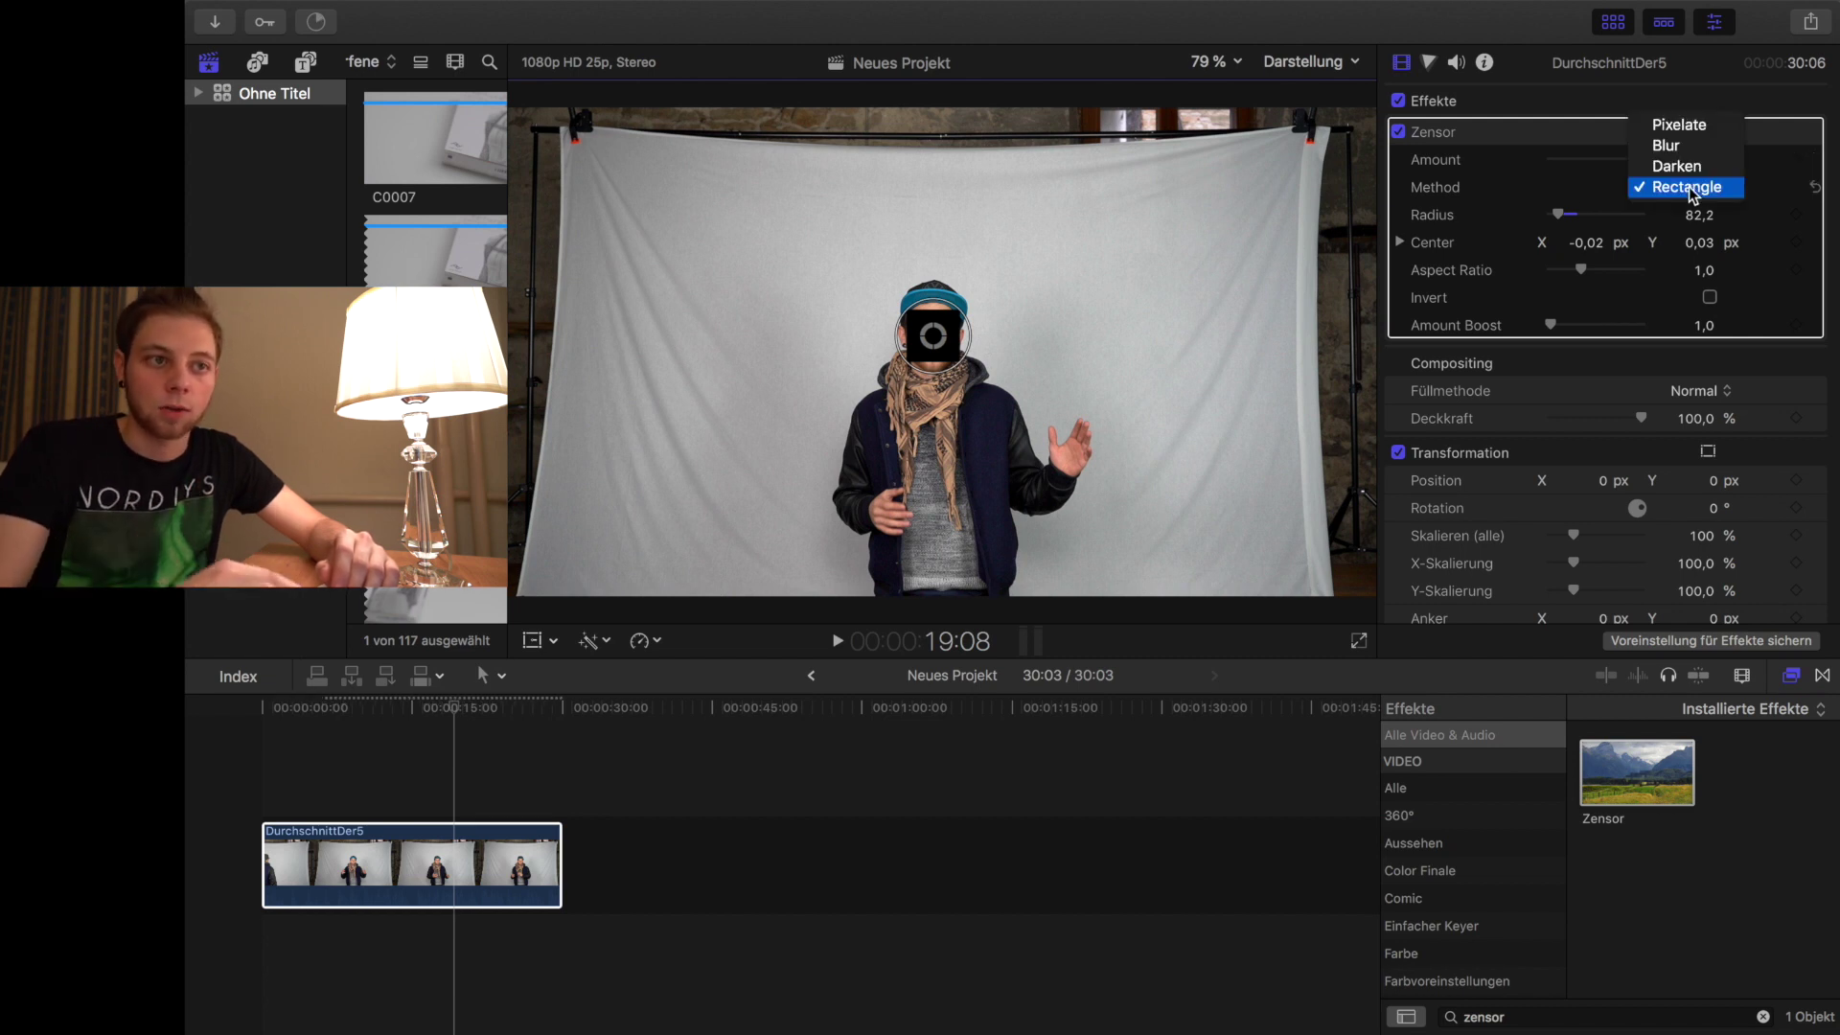
pyautogui.click(1713, 132)
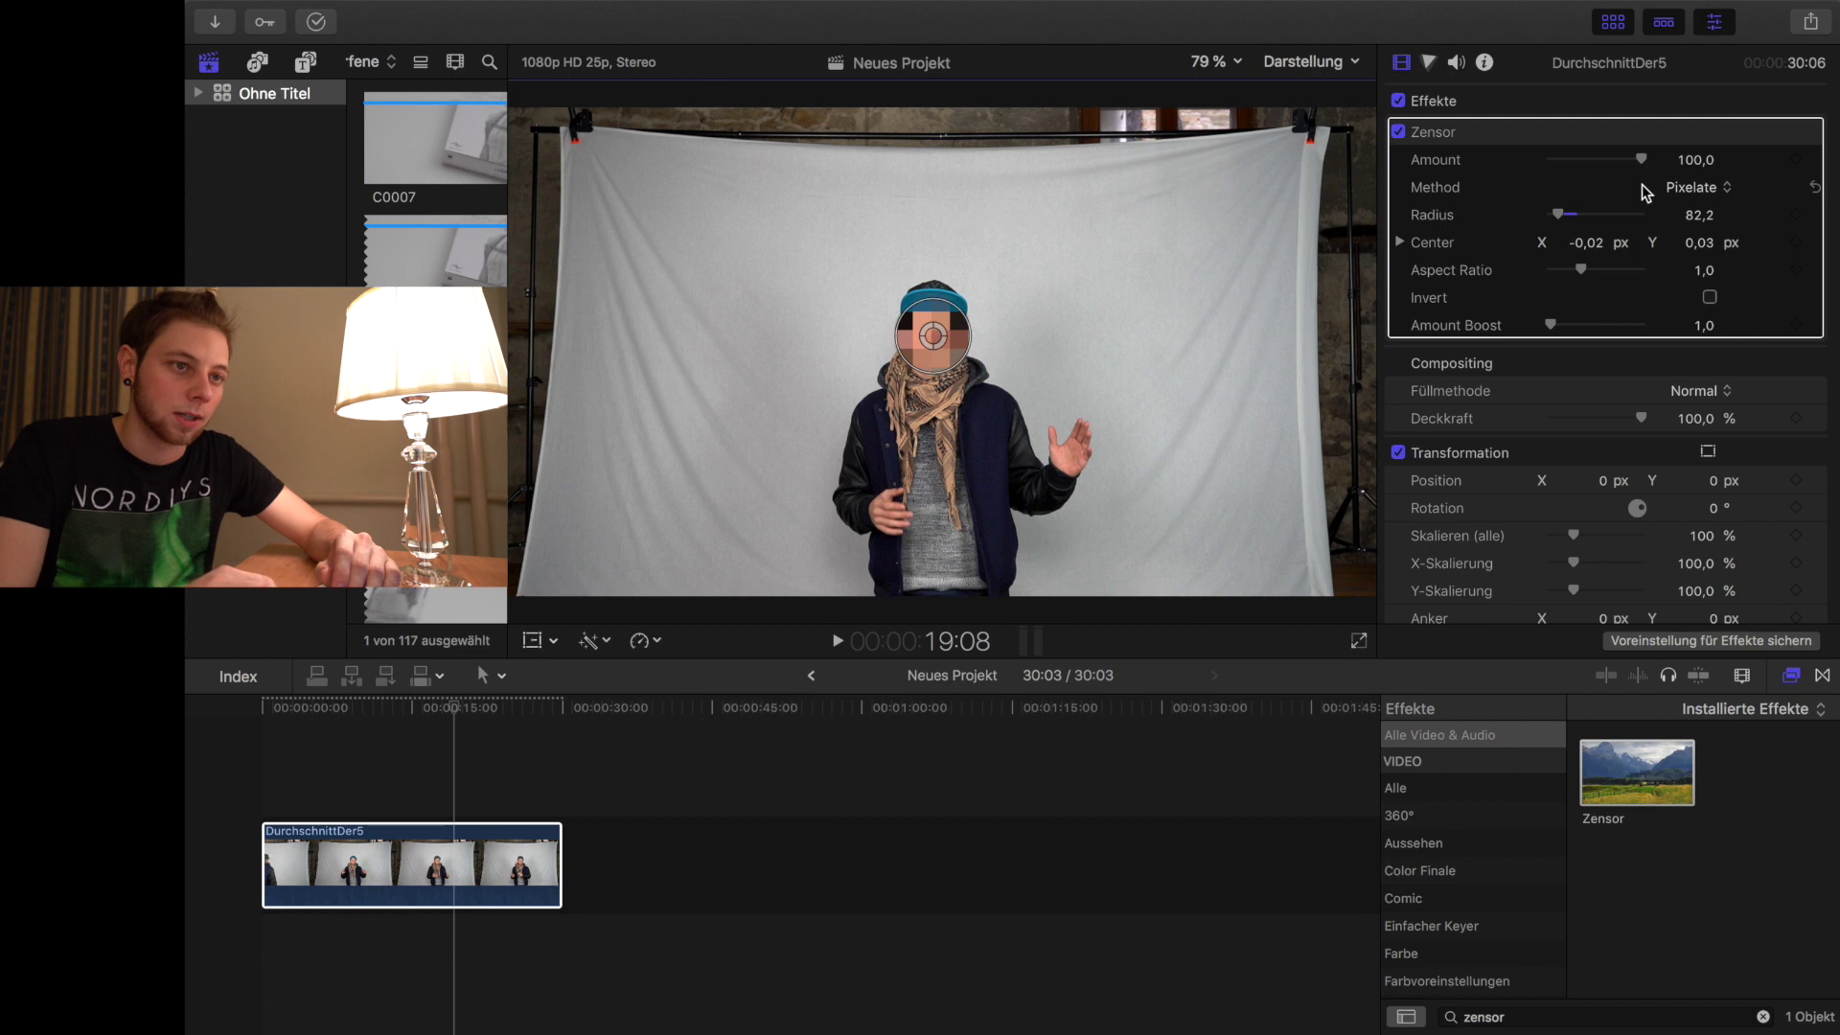
pyautogui.click(296, 948)
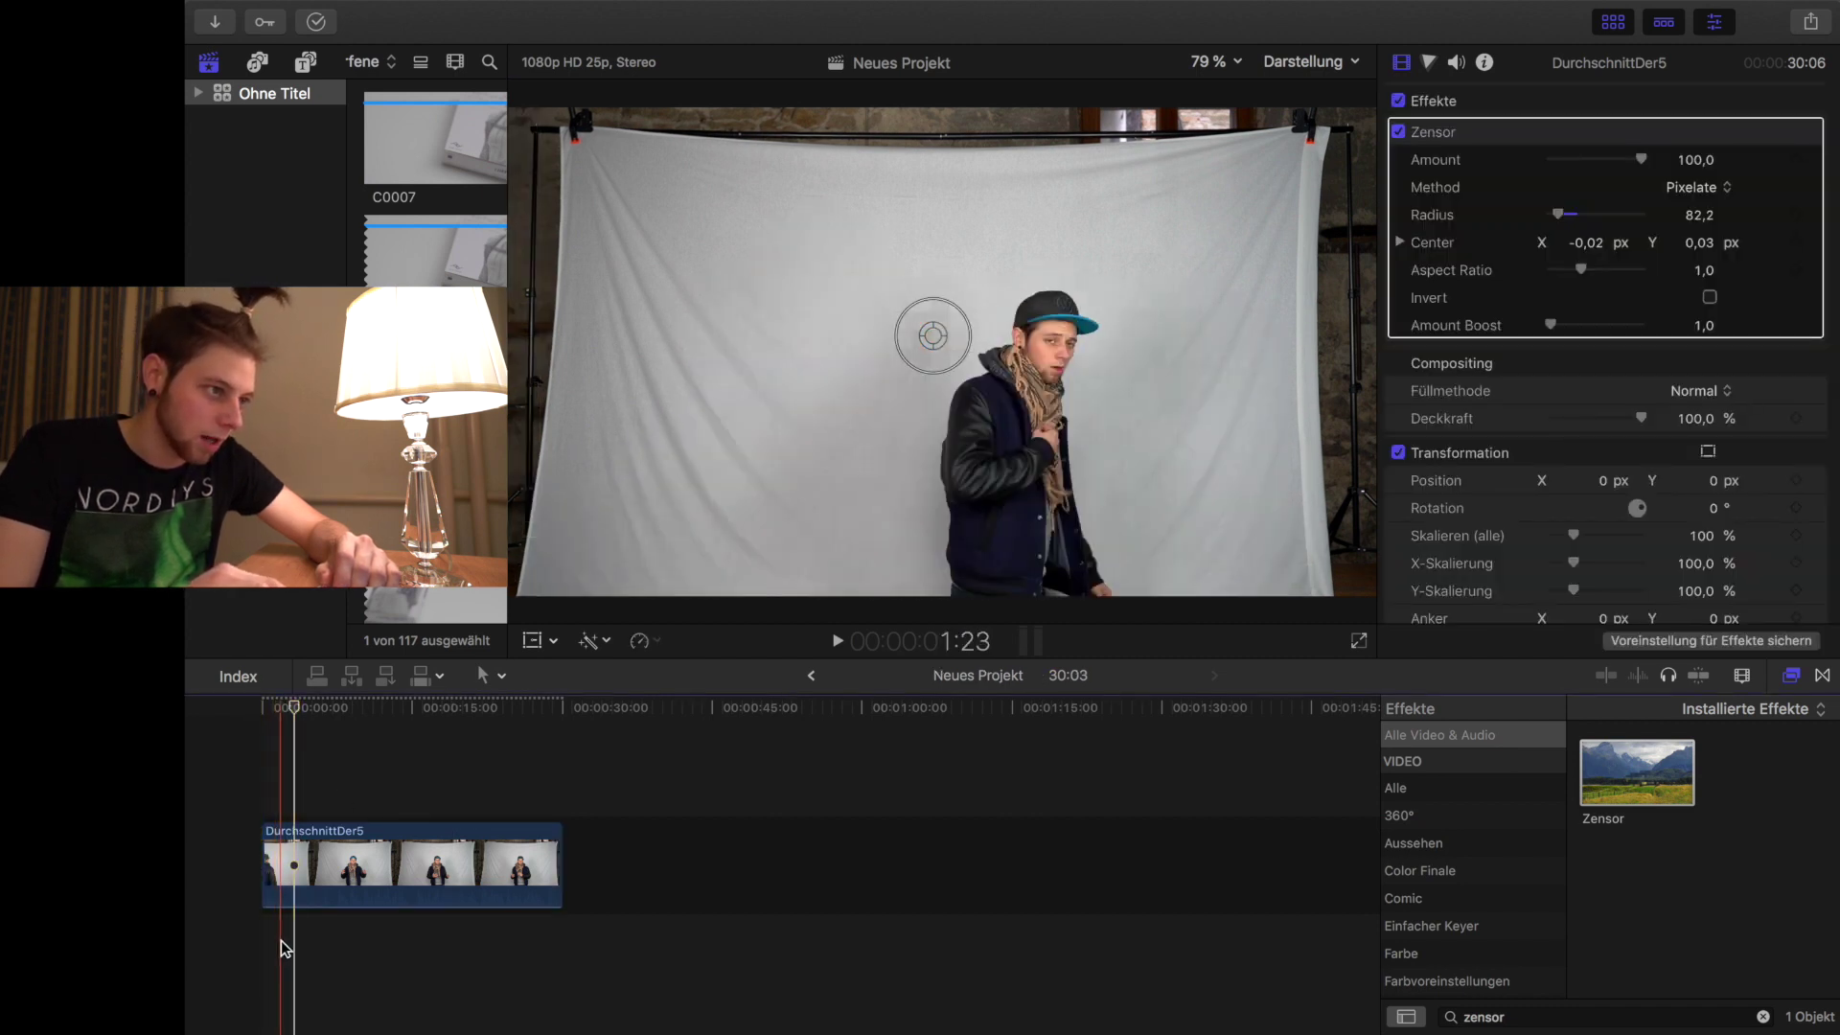
# Play the clip from the project start to check the censoring, then reselect the clip.
pyautogui.press('Home')
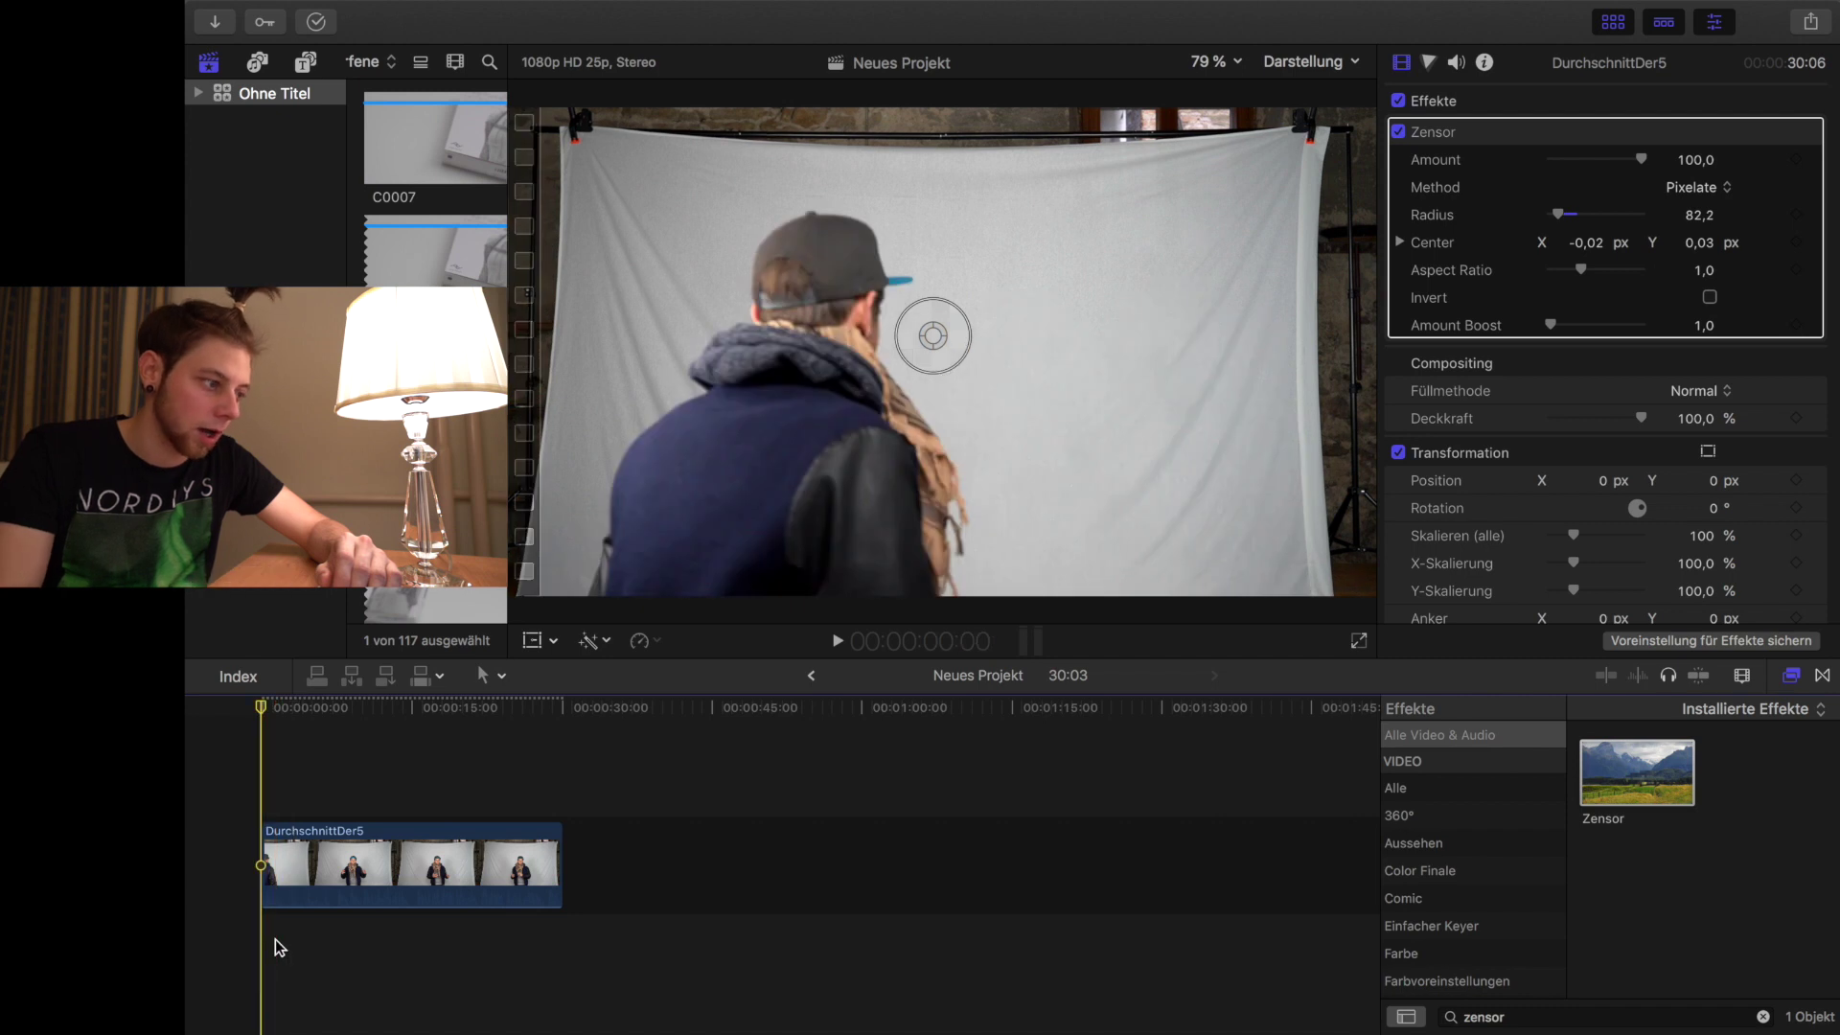
pyautogui.press('space')
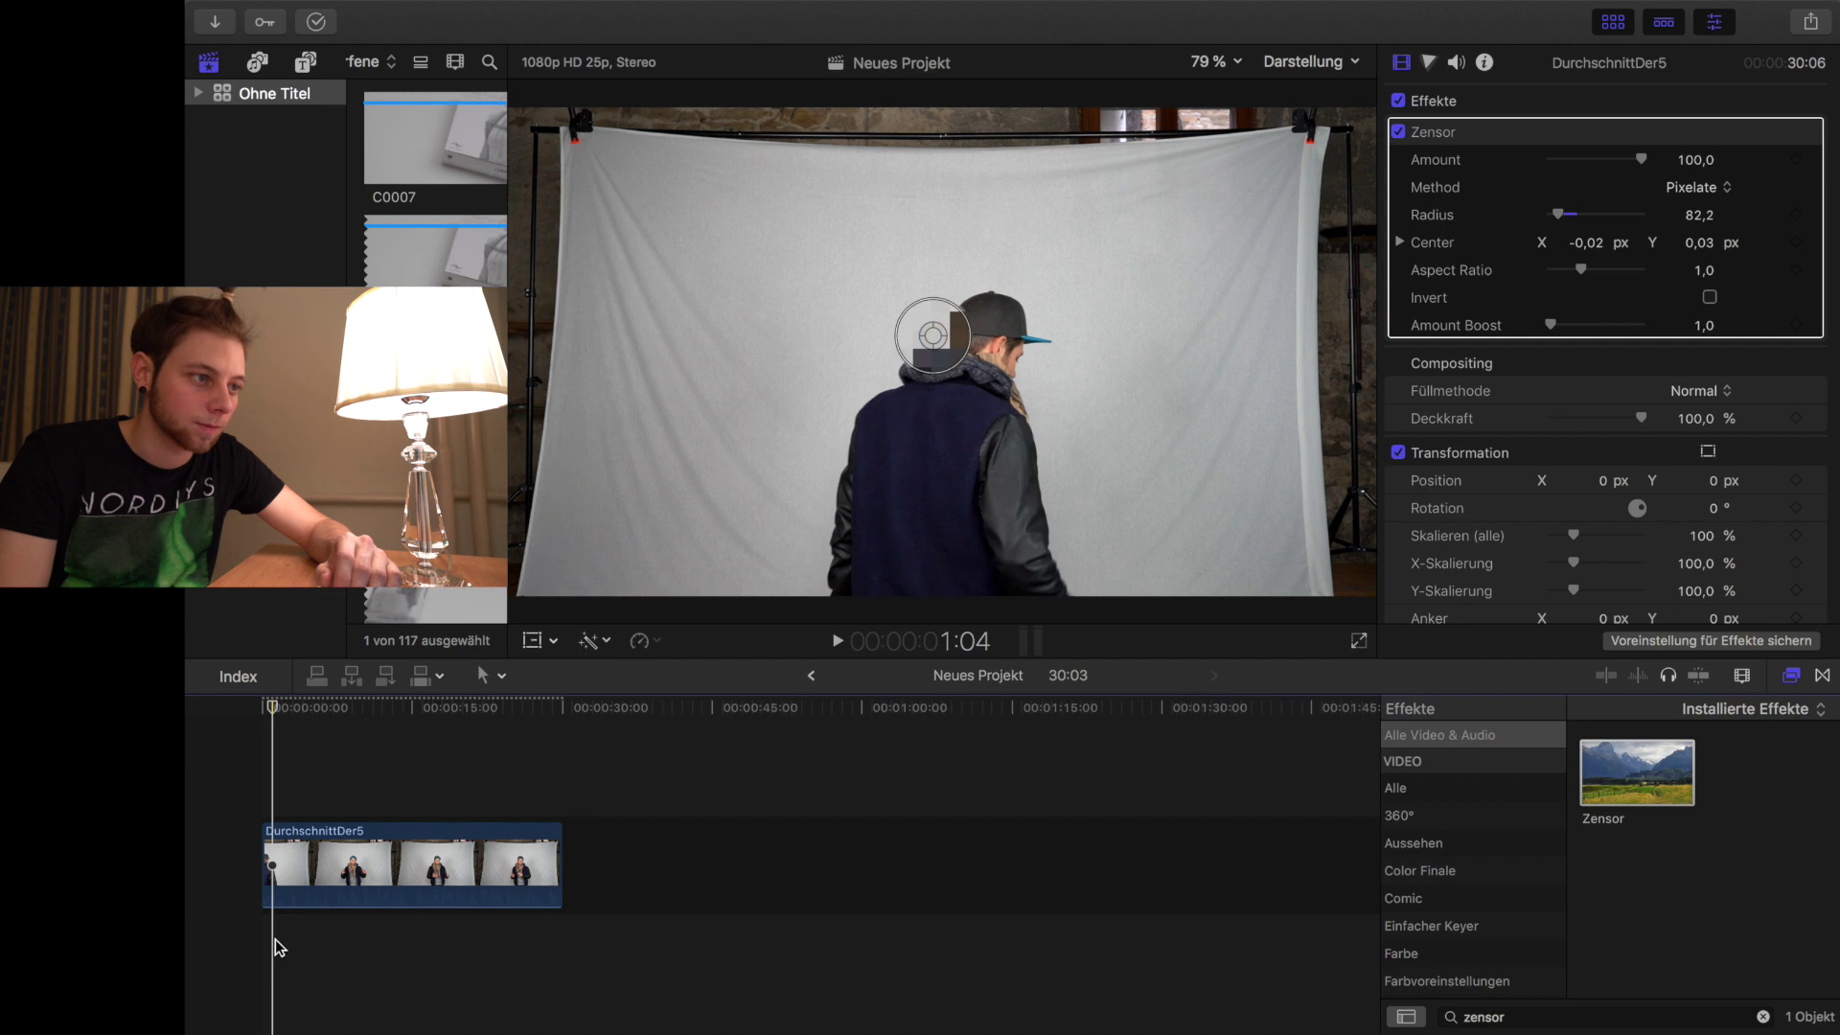
pyautogui.press('space')
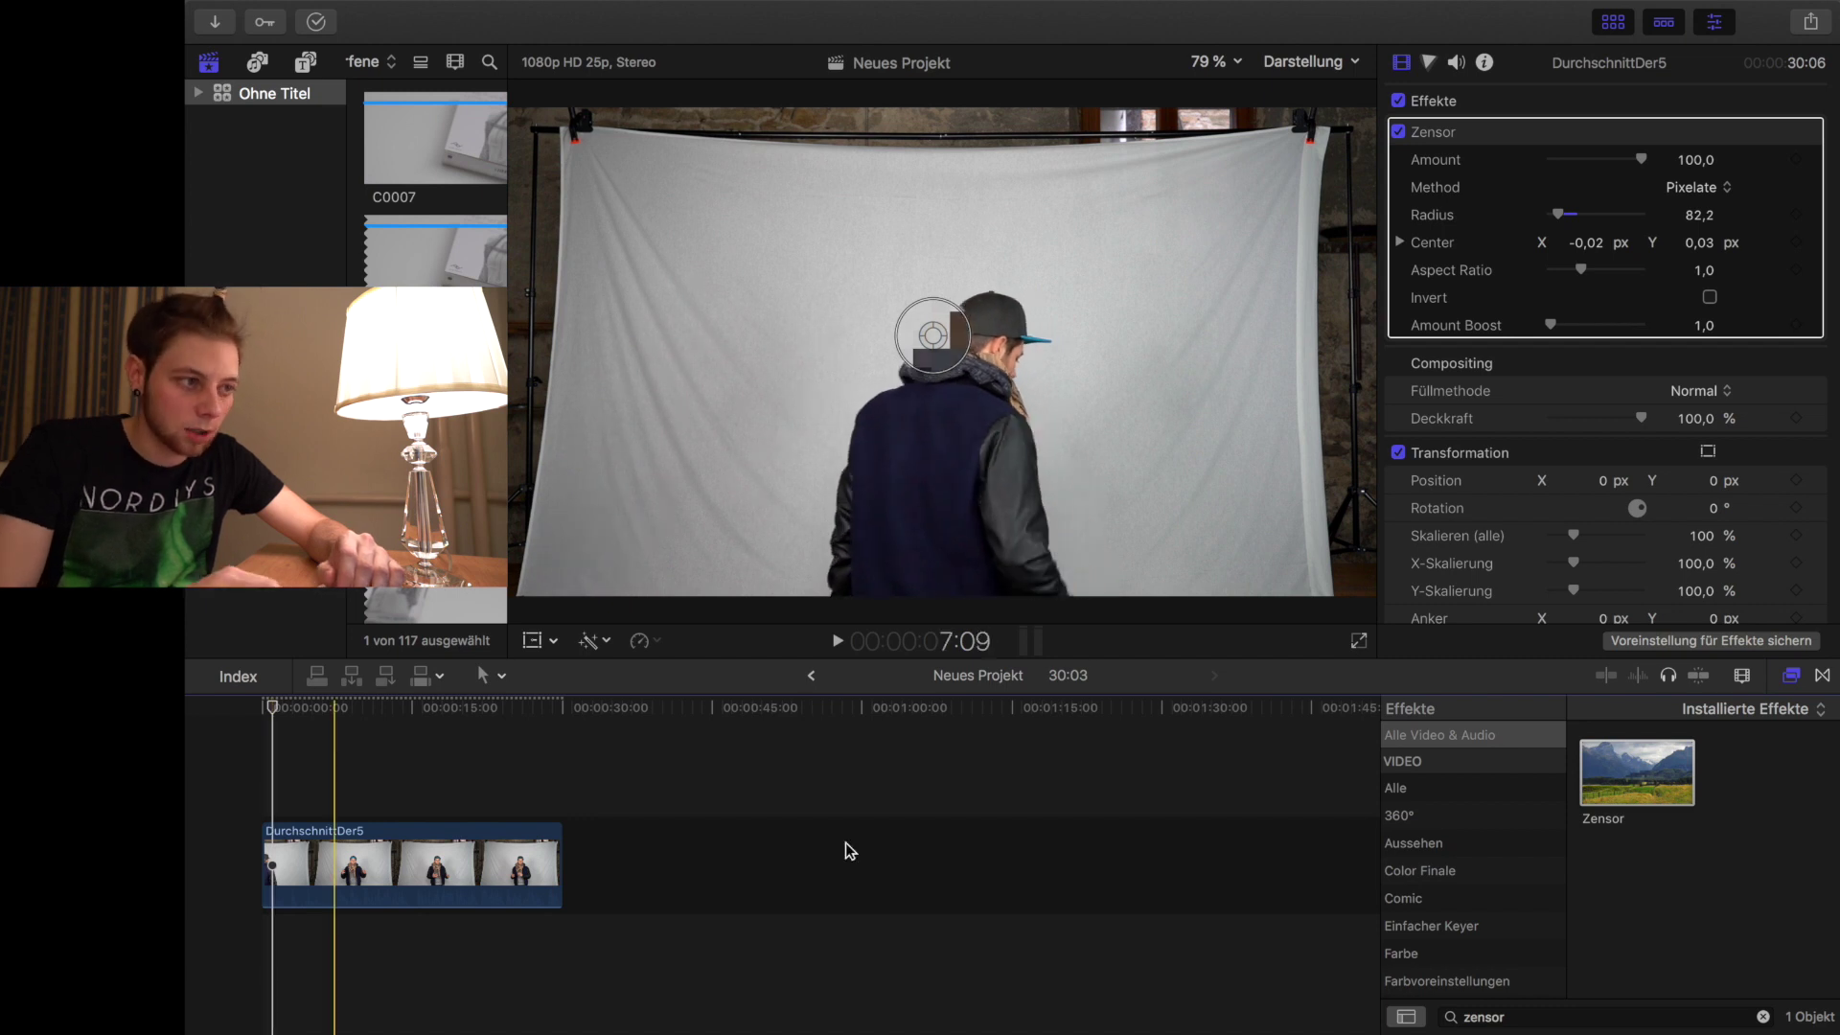
pyautogui.click(273, 841)
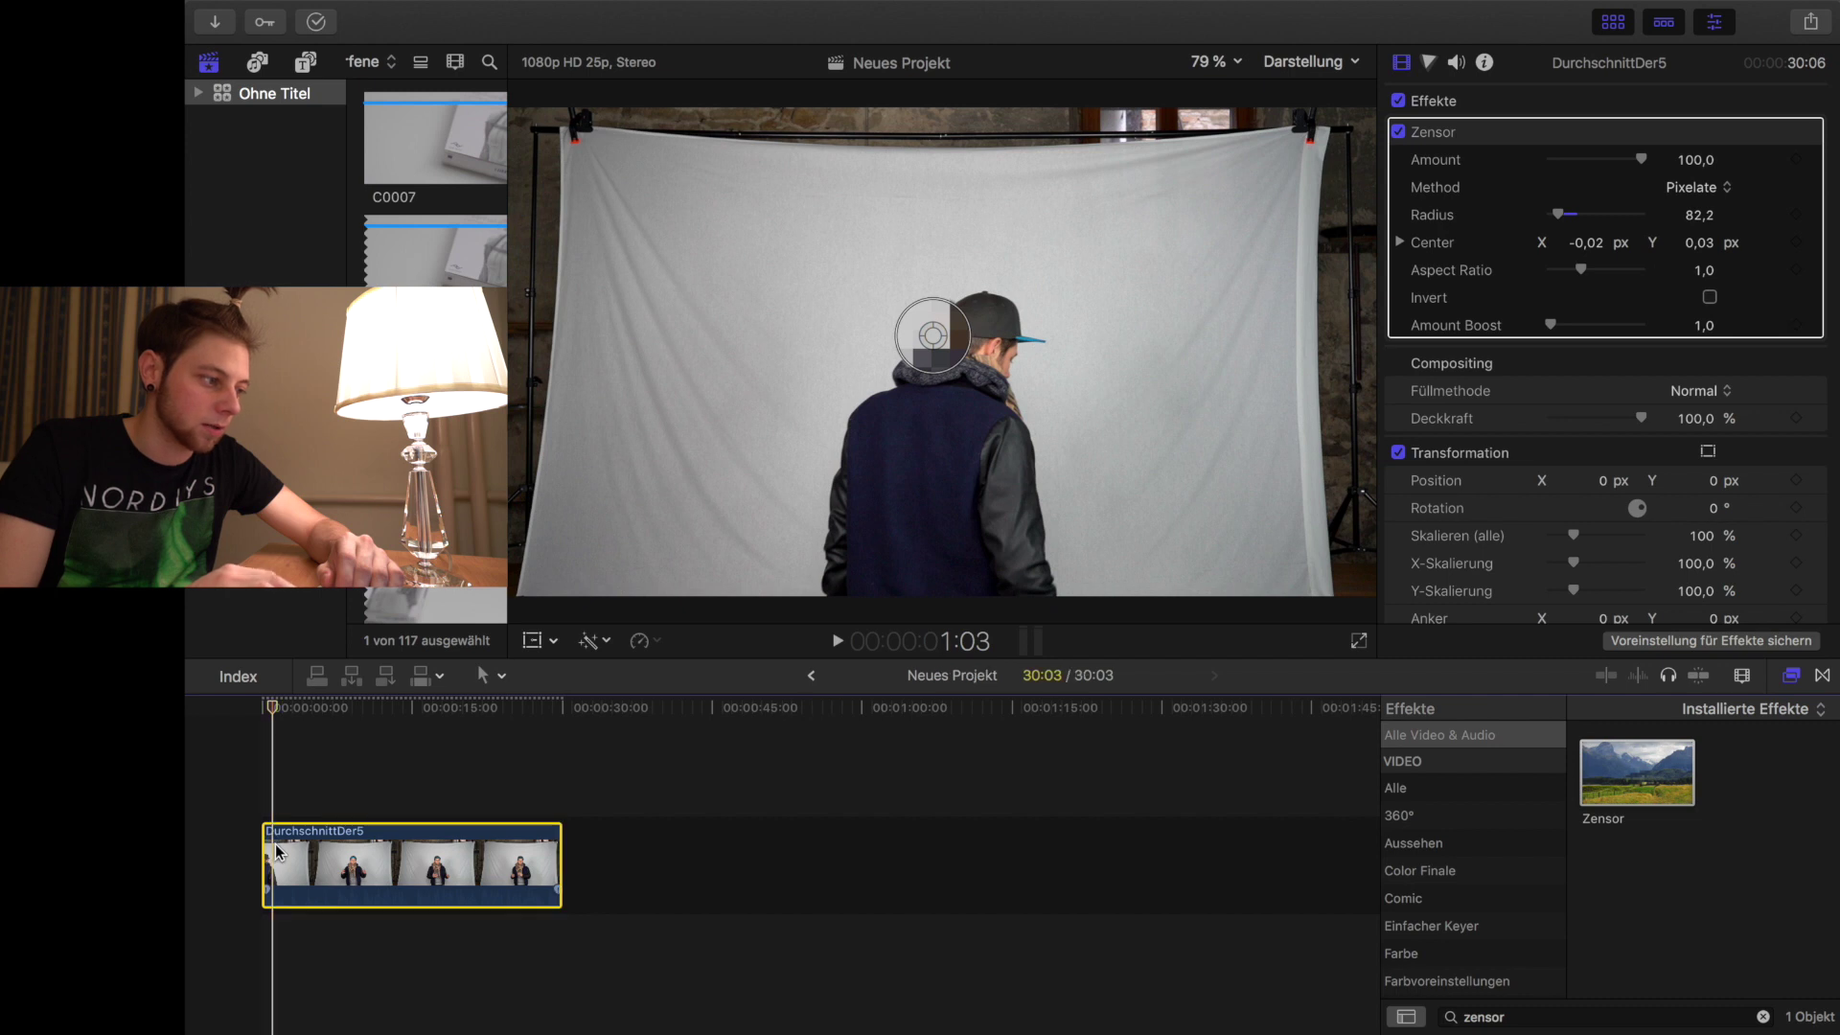
# Place the Zensor centre over the man's head and correct it a couple of frames later.
pyautogui.moveTo(949, 342); pyautogui.dragTo(1002, 365)
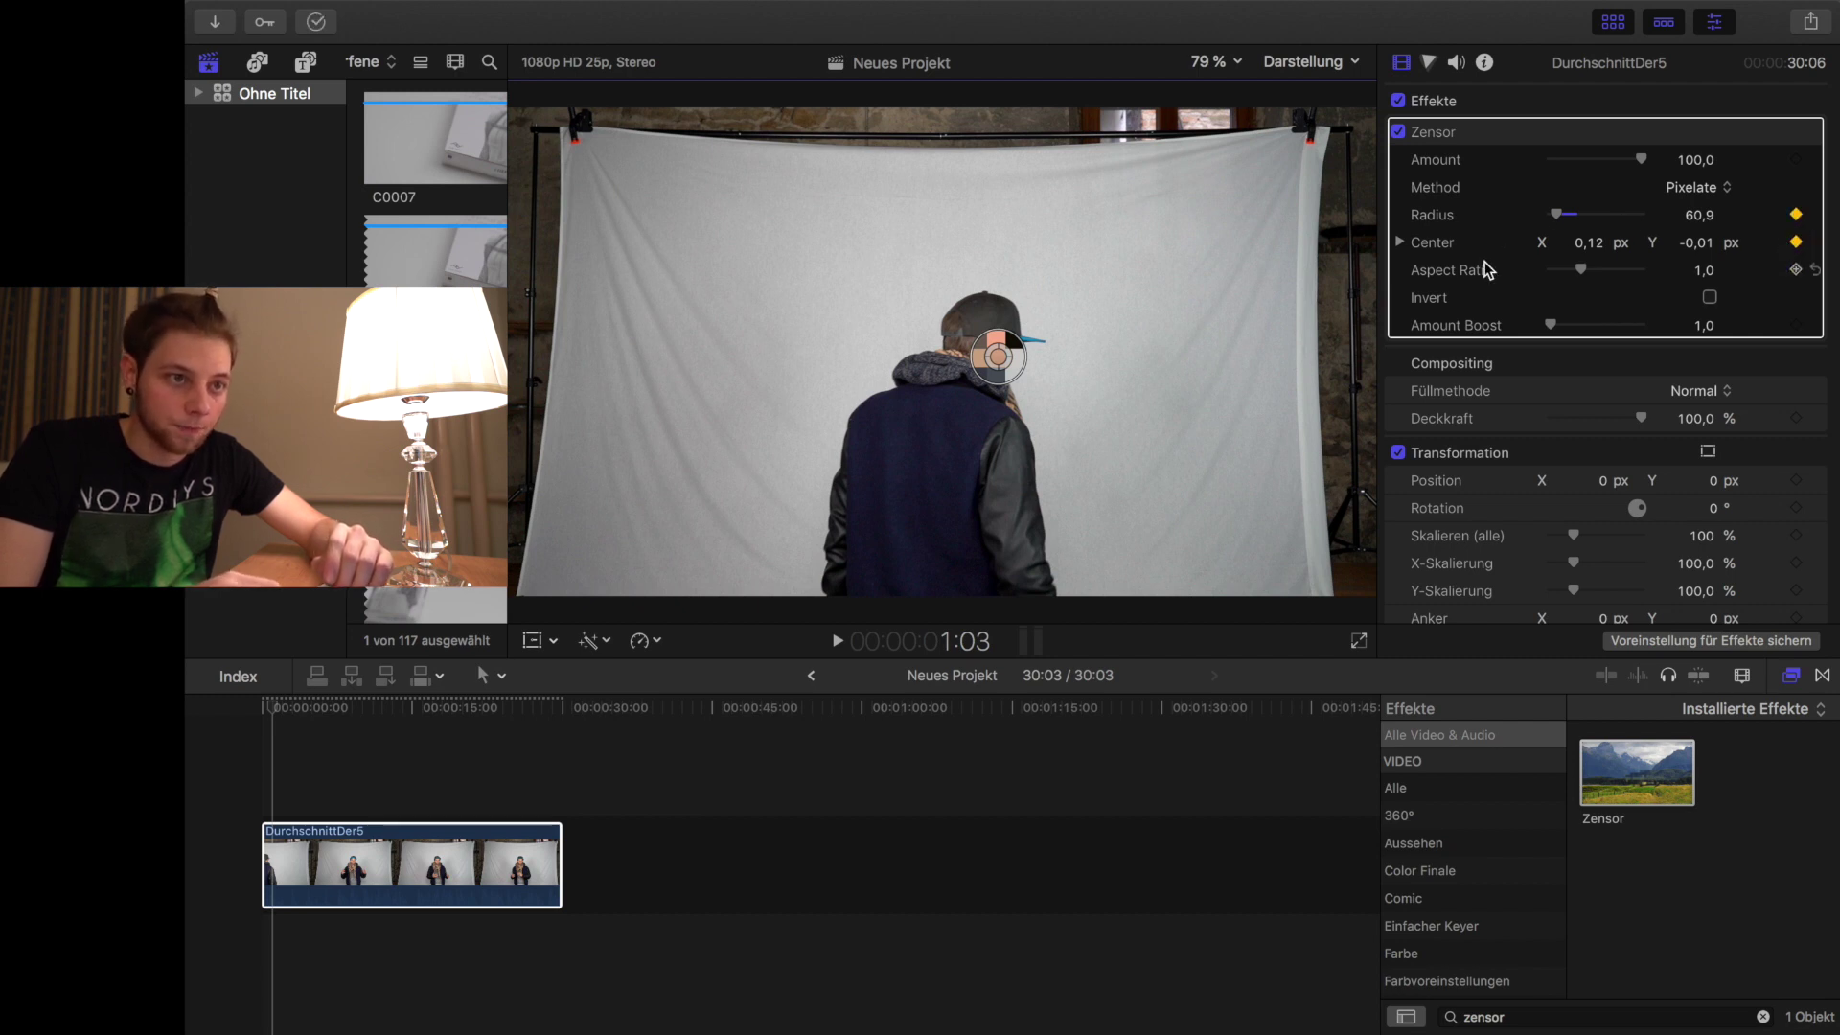
pyautogui.press('Right')
pyautogui.press('Right')
pyautogui.press('Right')
pyautogui.press('Left')
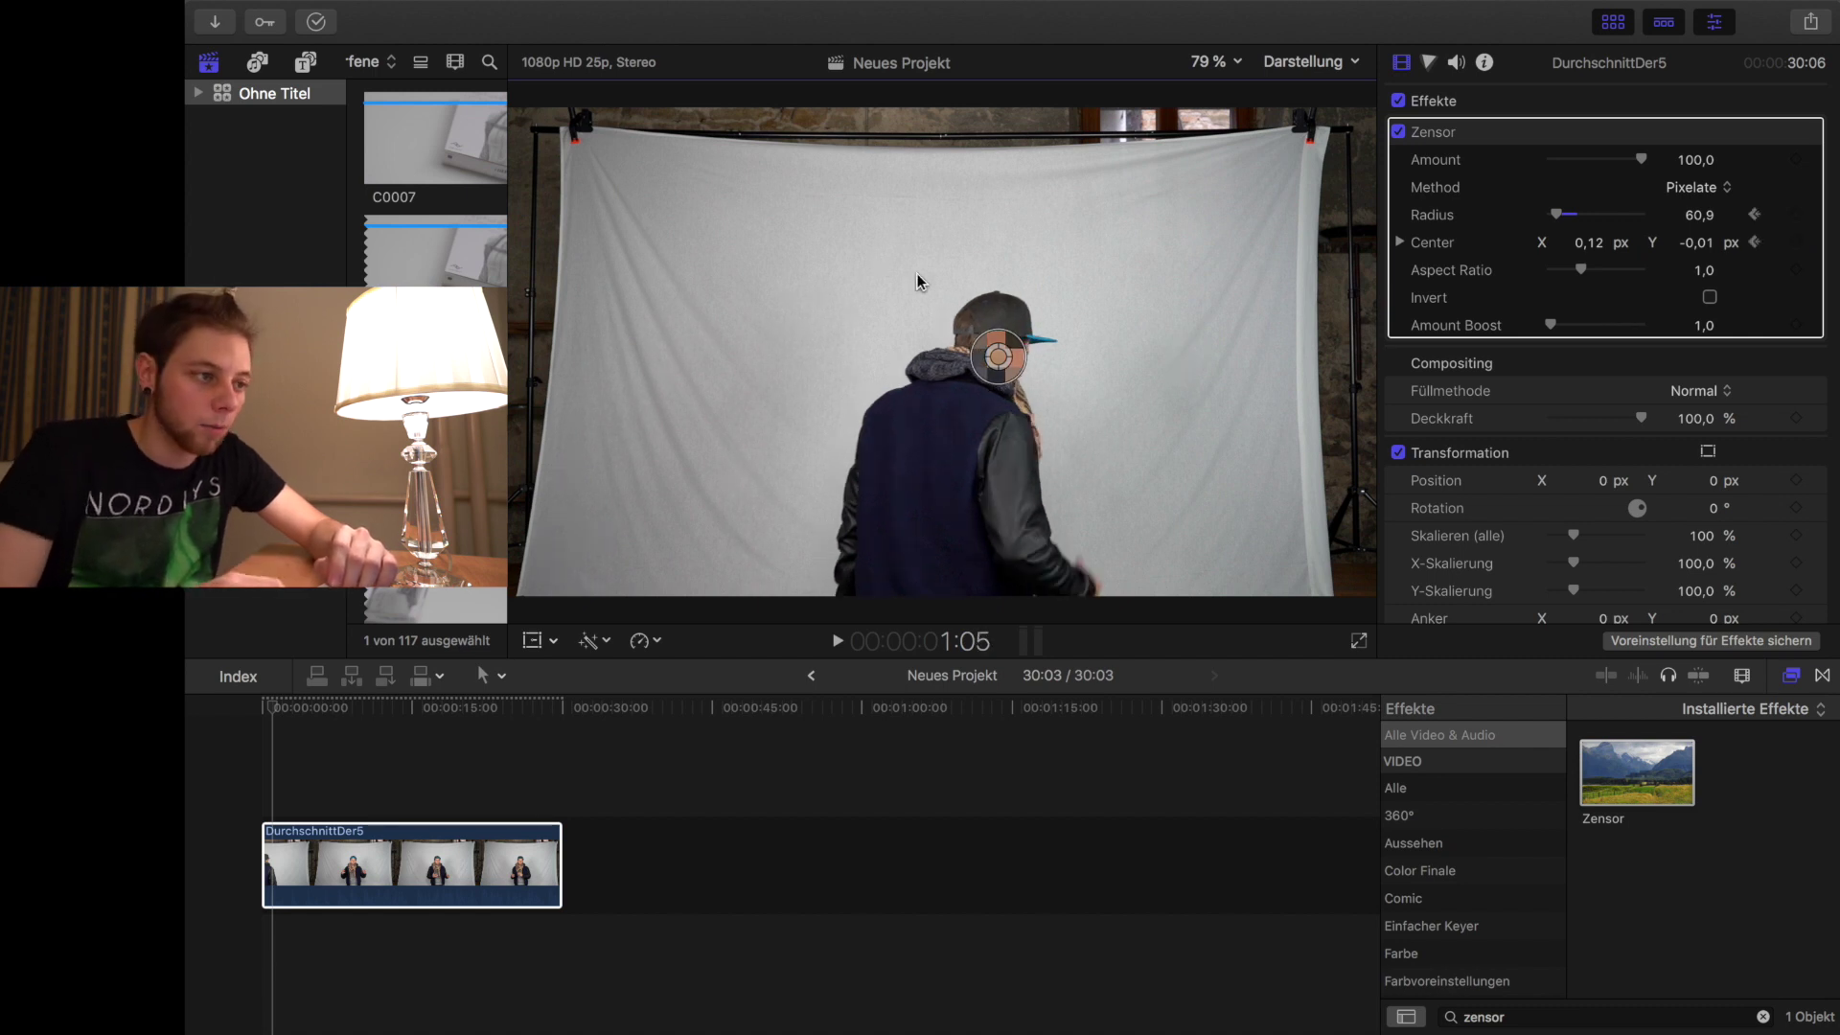
pyautogui.moveTo(998, 357); pyautogui.dragTo(1019, 362)
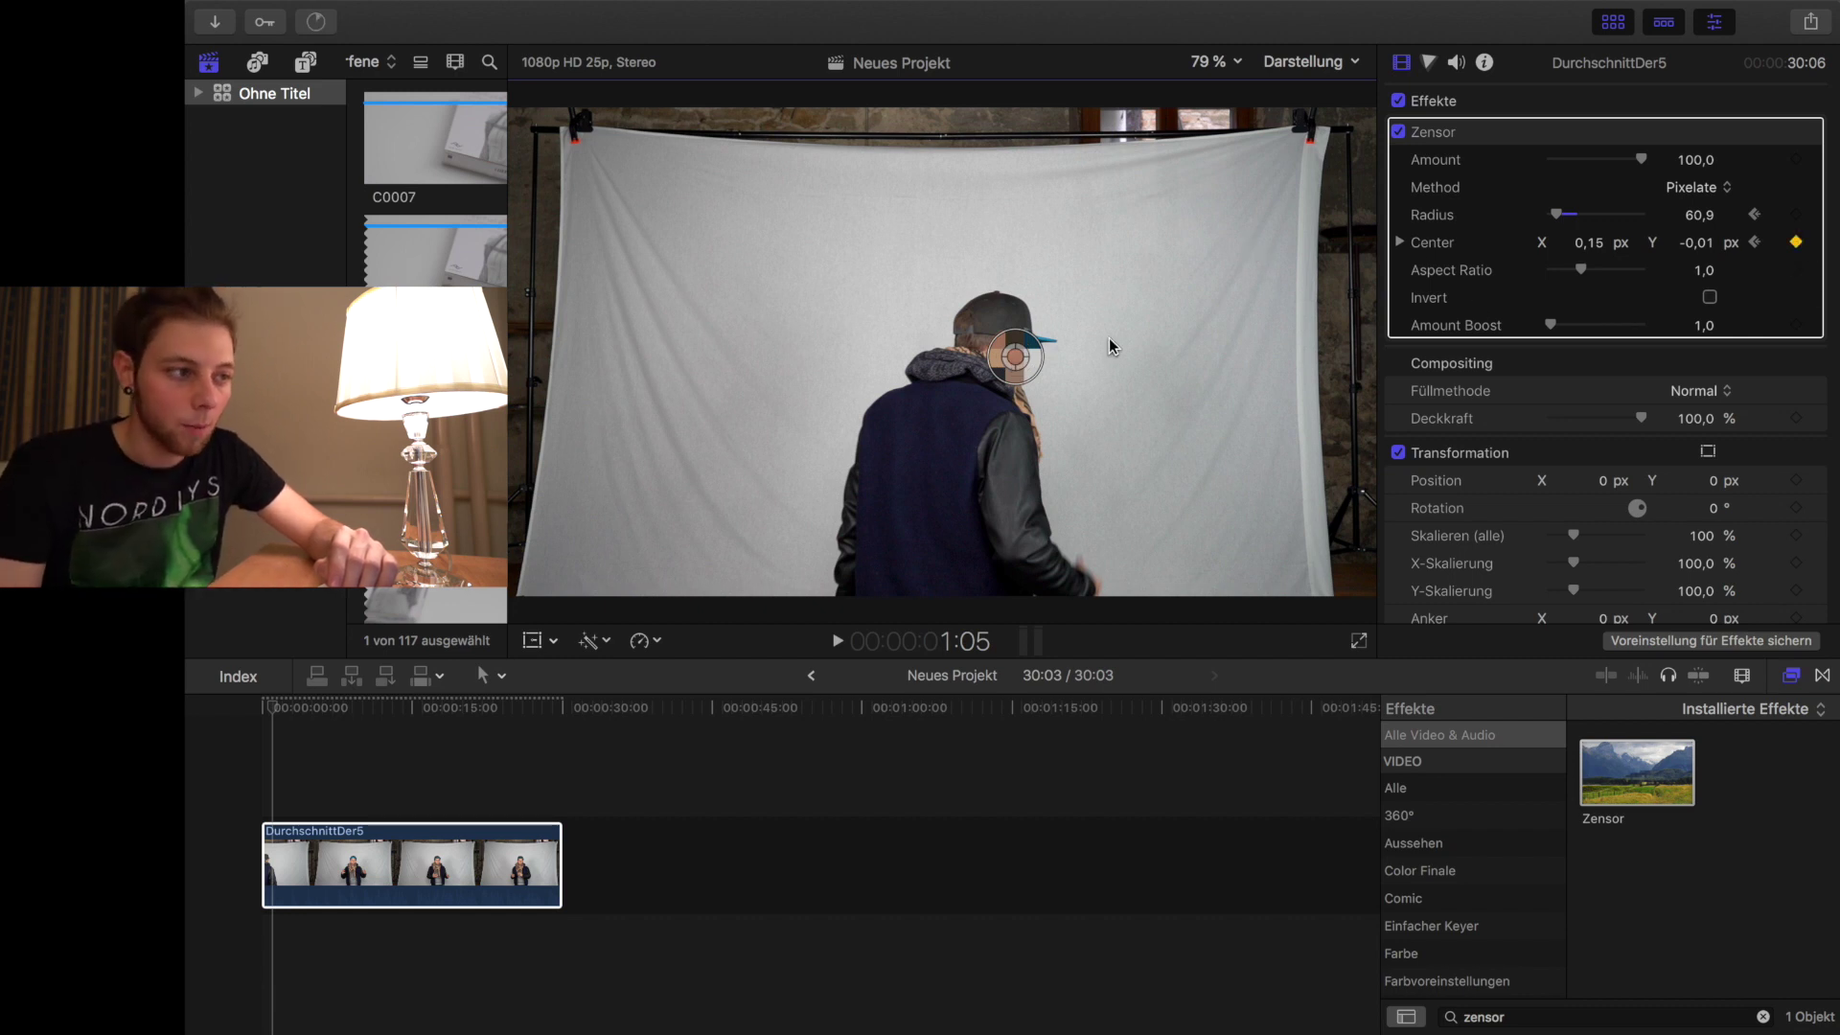
# Step forward several frames and keyframe the censor centre back onto the face.
pyautogui.press('Right')
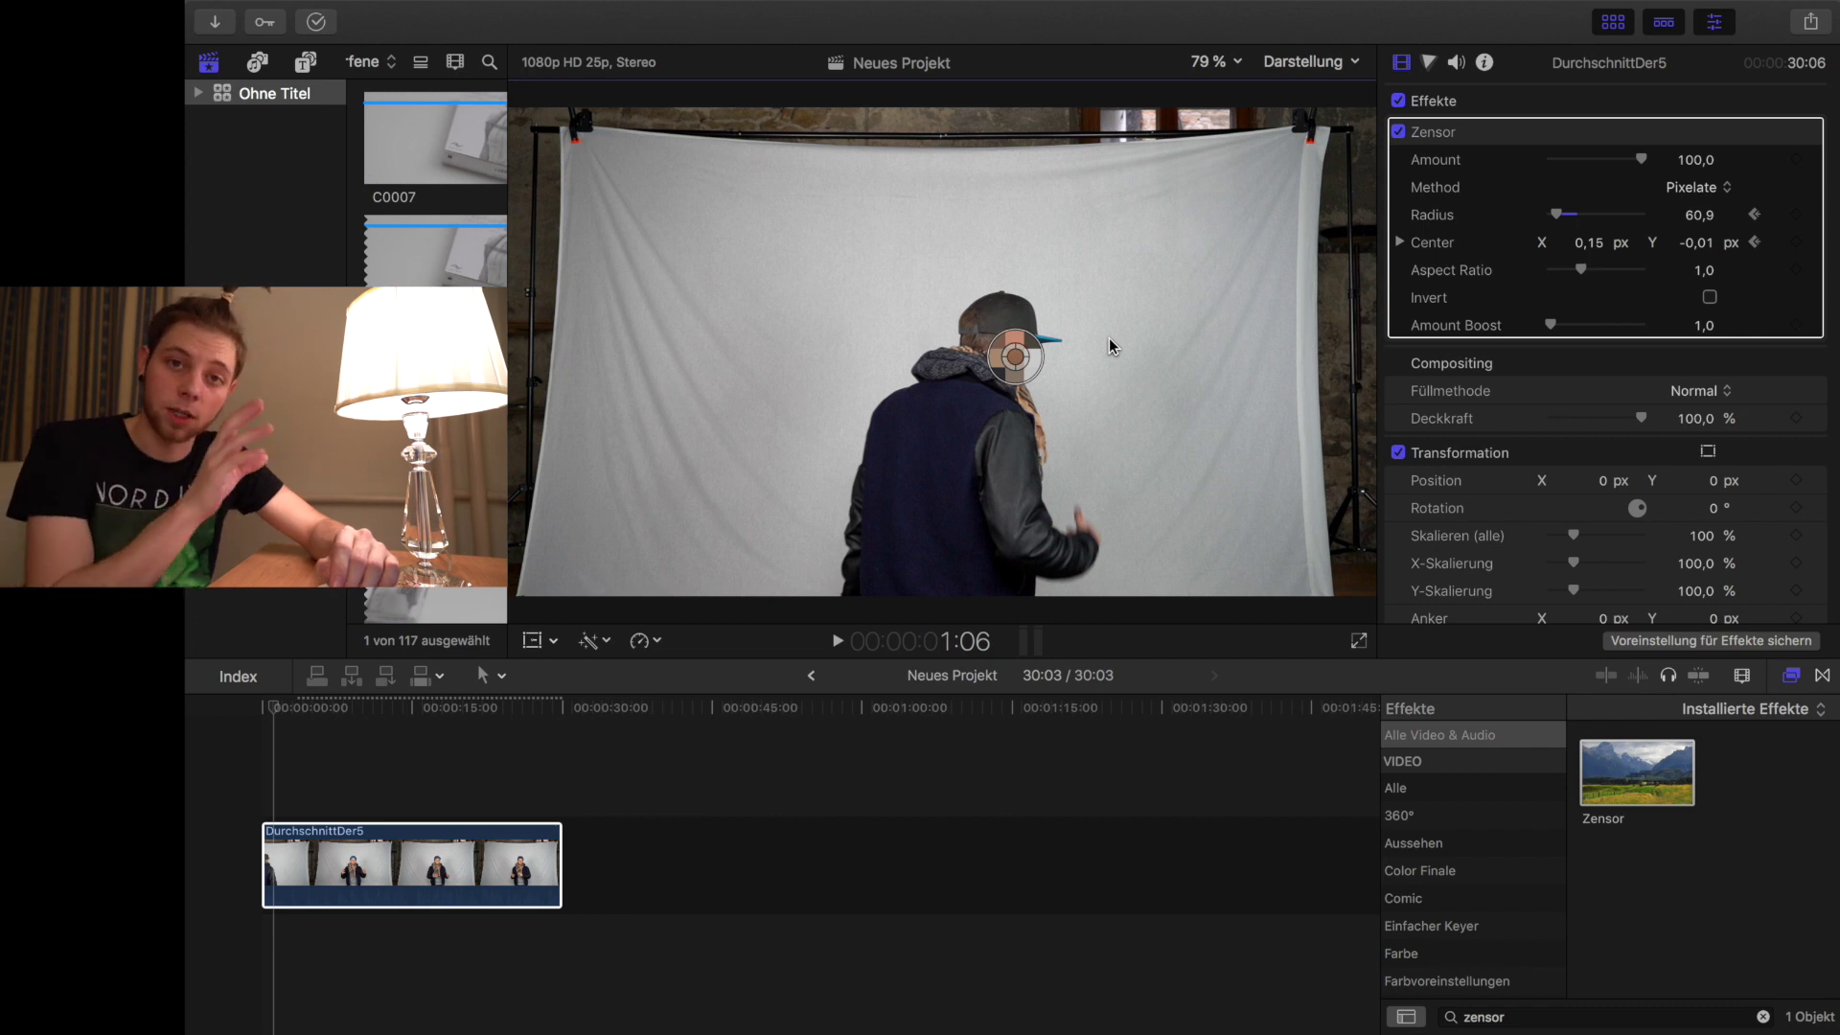
pyautogui.press('Right')
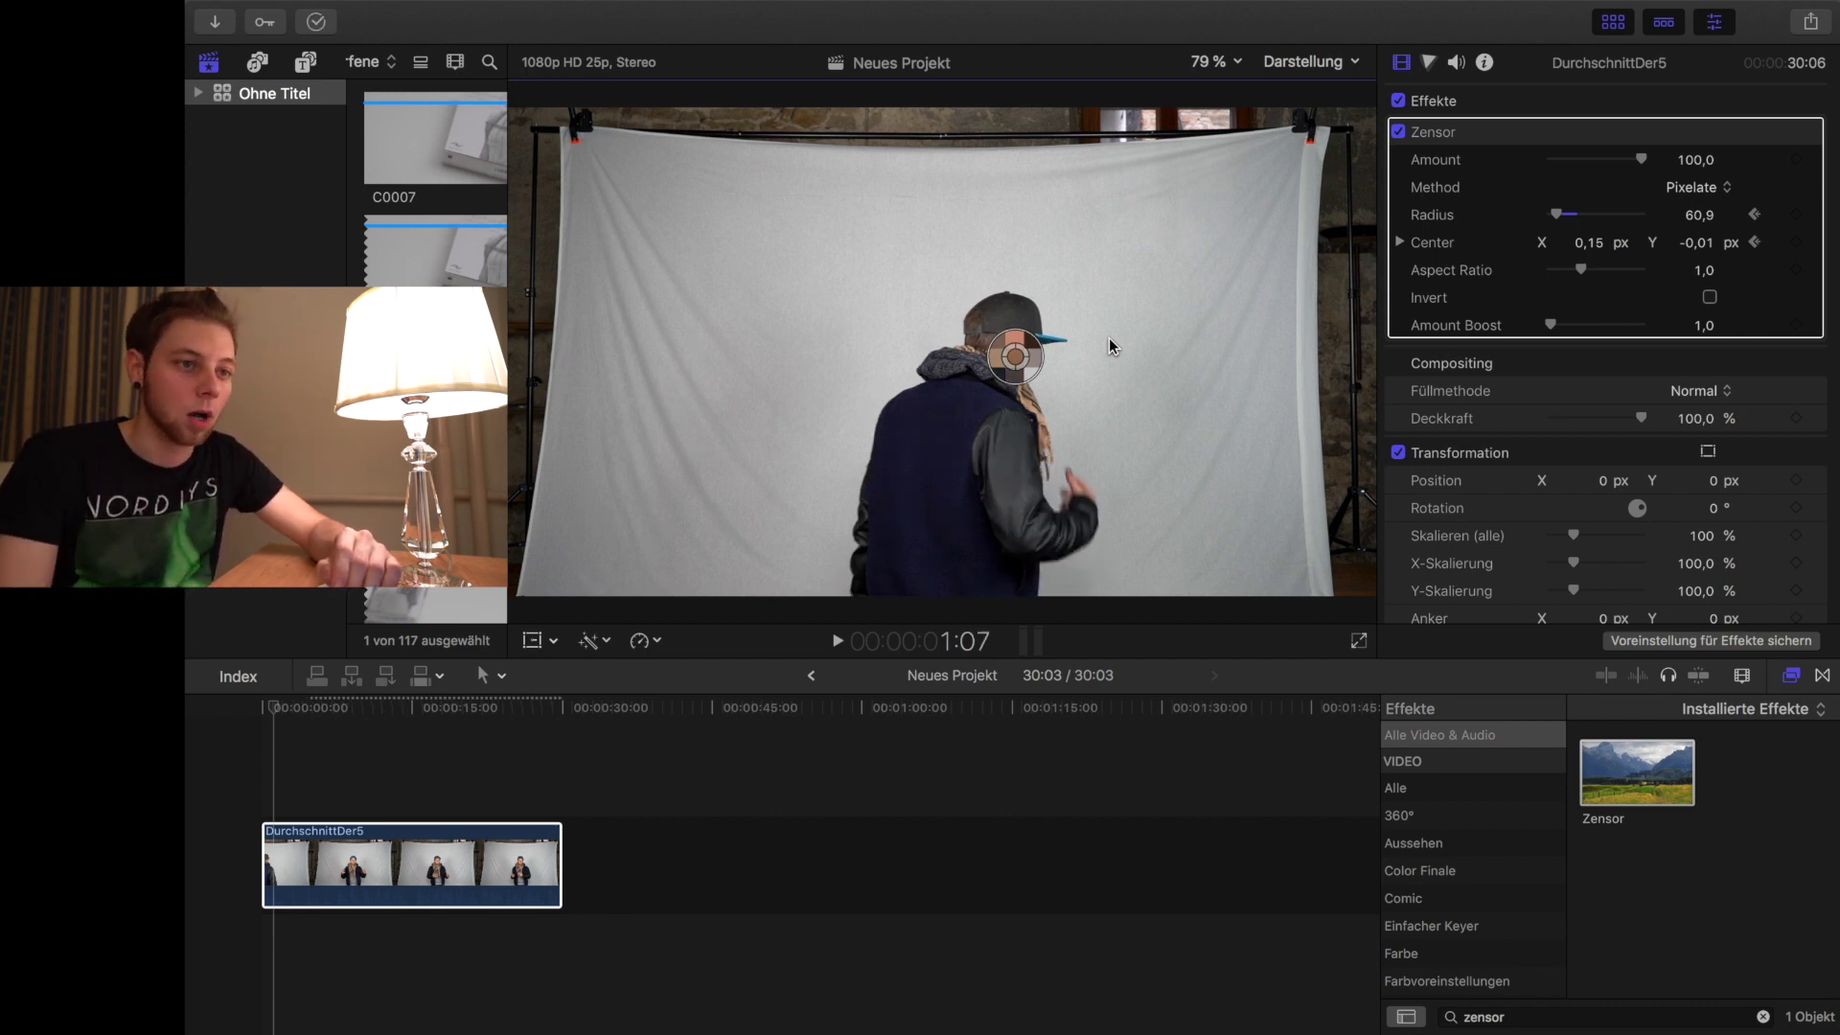
pyautogui.press('Right')
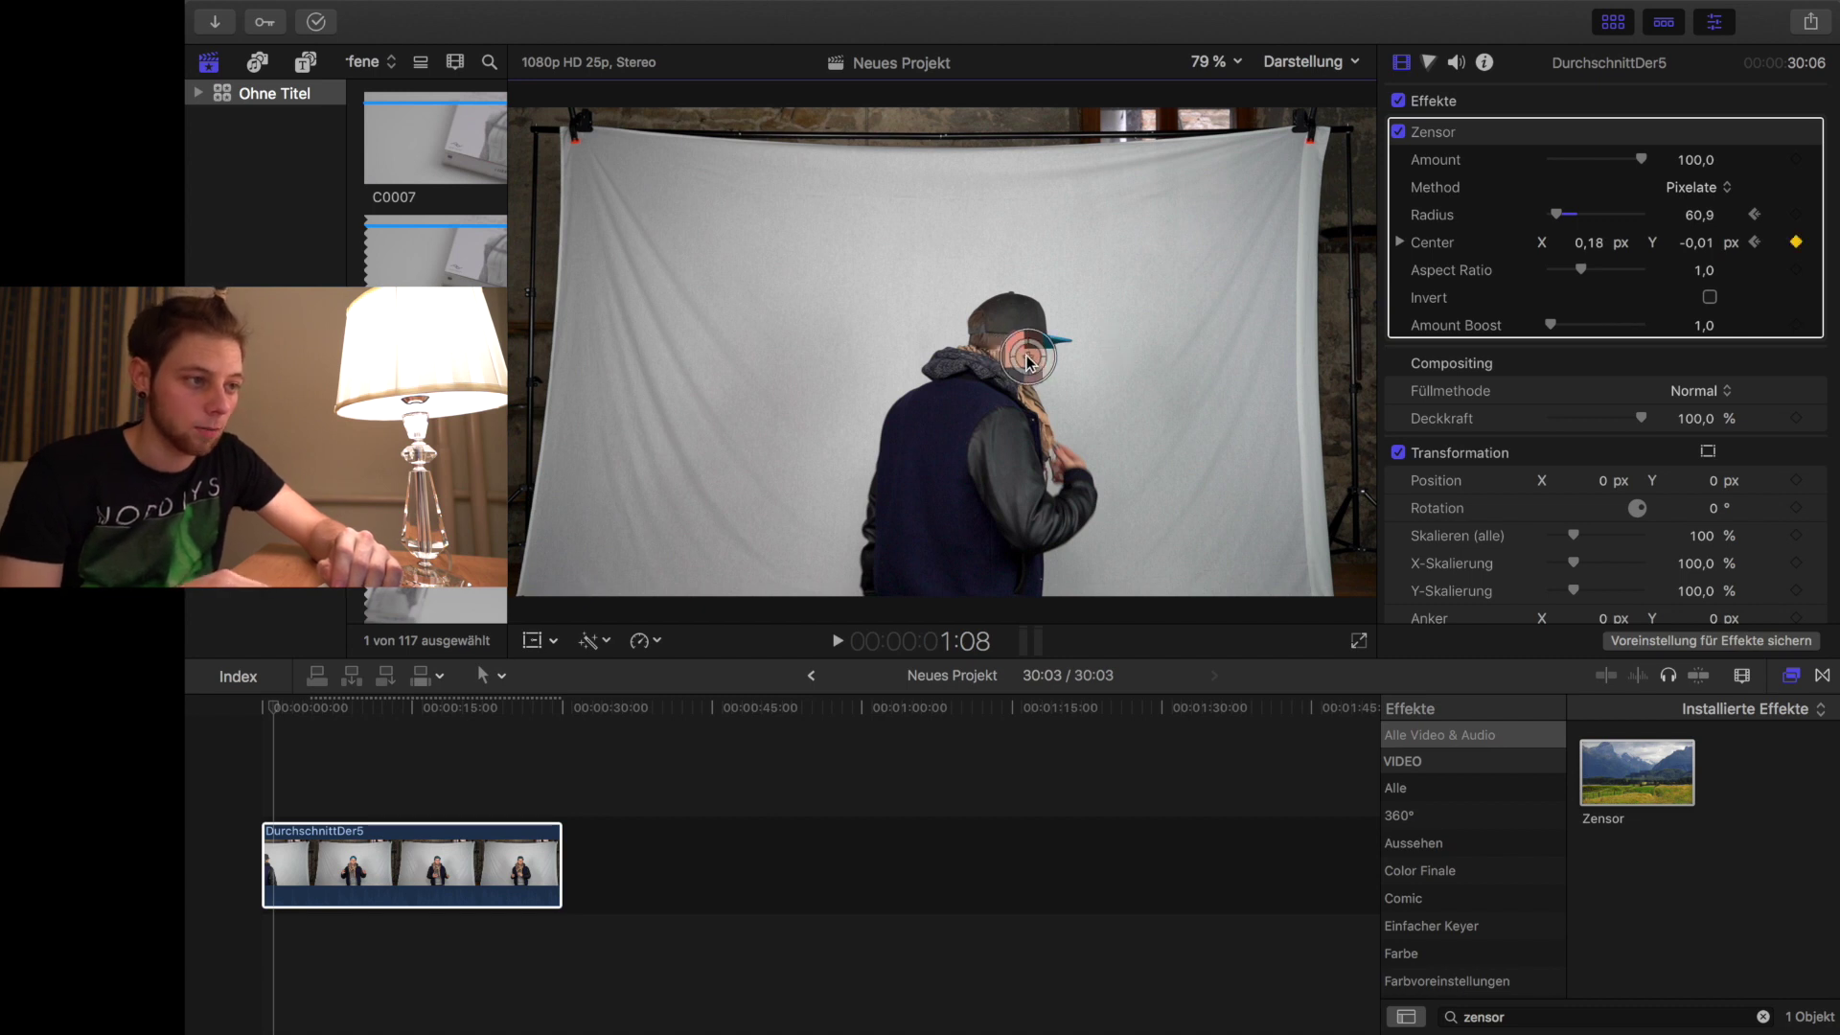
pyautogui.press('Right')
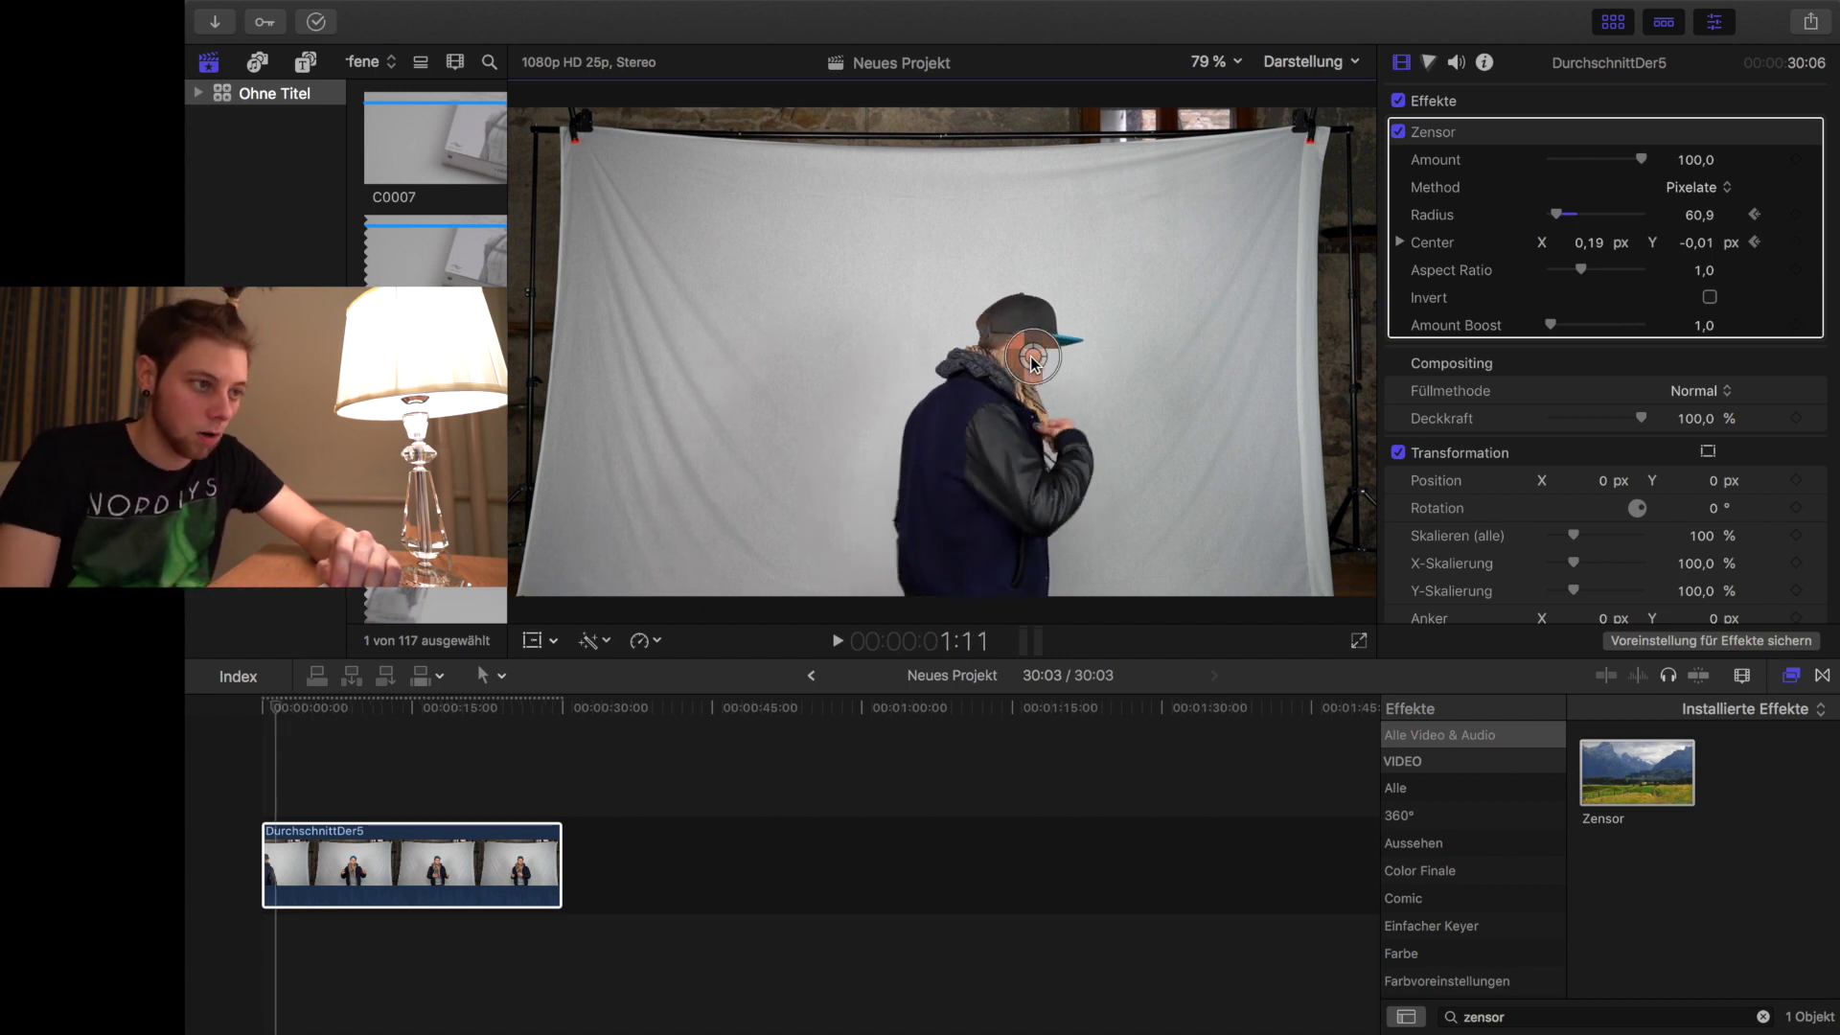
pyautogui.press('Right')
pyautogui.press('Right')
pyautogui.press('Right')
pyautogui.moveTo(1025, 359); pyautogui.dragTo(918, 352)
pyautogui.press('Right')
pyautogui.press('Right')
pyautogui.press('Right')
pyautogui.press('Right')
pyautogui.press('Right')
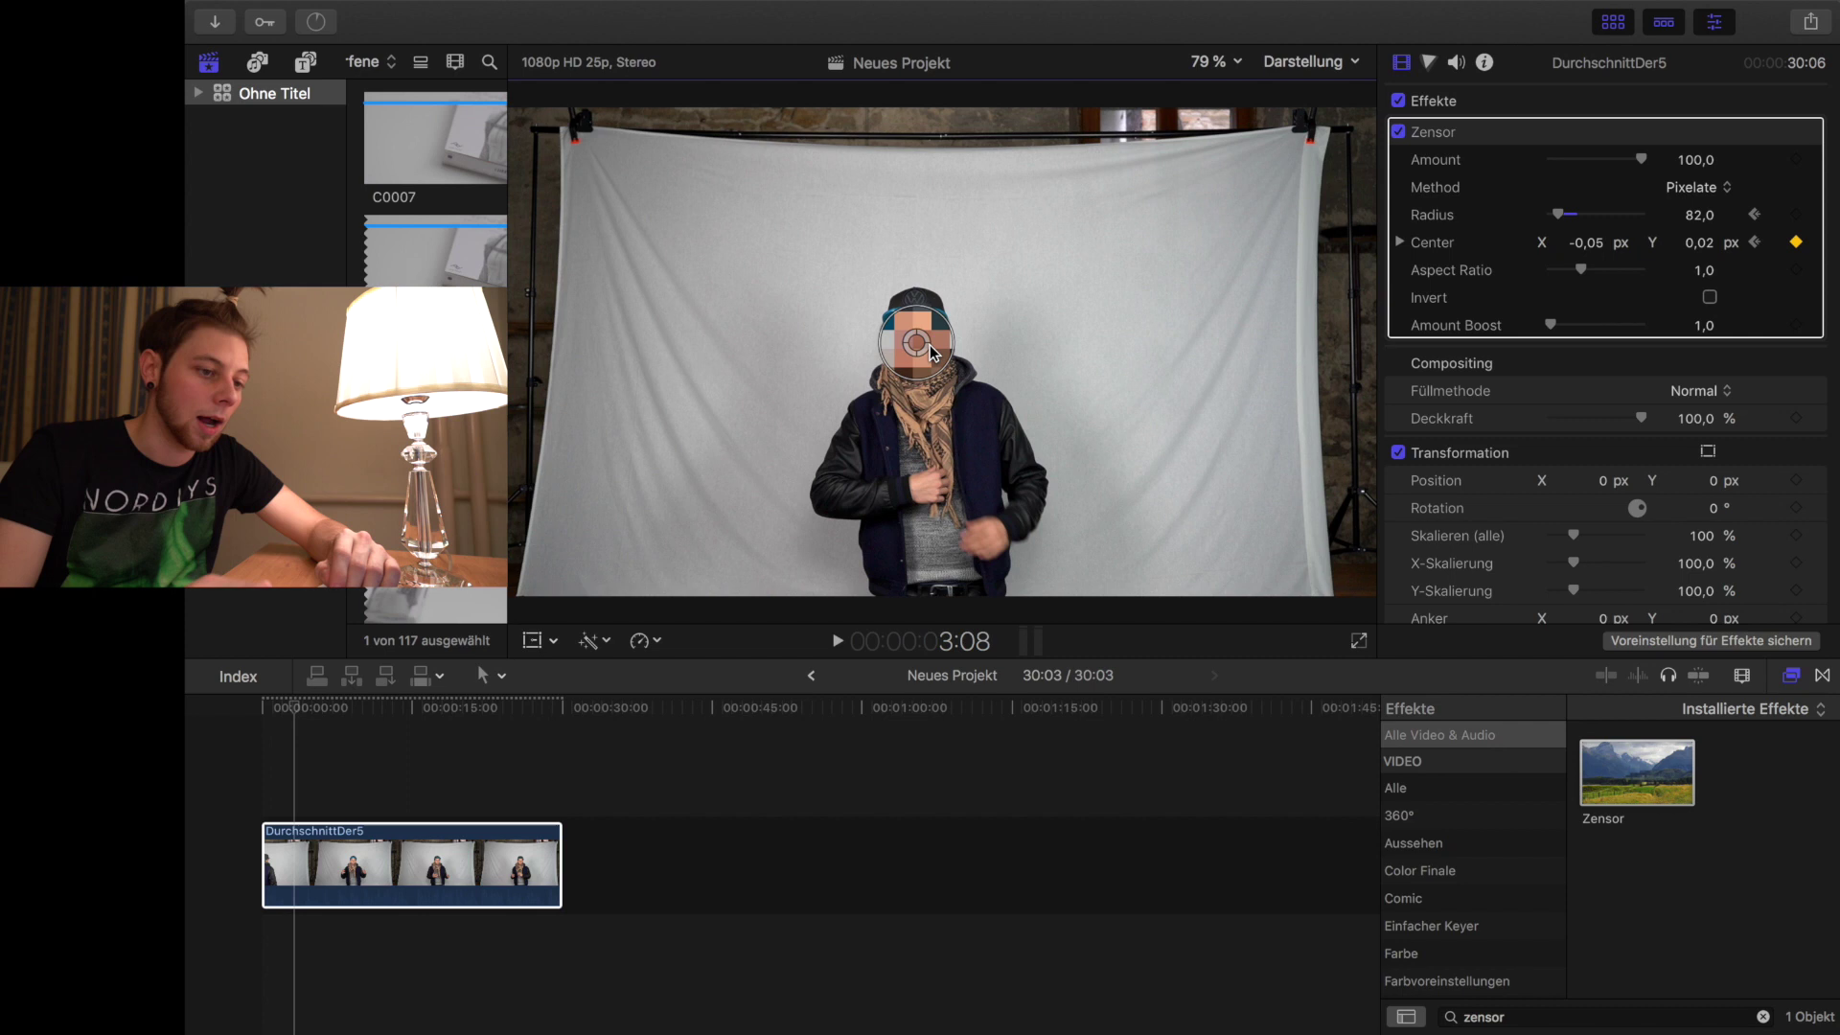
# Step forward frame by frame, adding Center keyframes that keep the censor on the face.
pyautogui.press('Right')
pyautogui.press('Right')
pyautogui.press('Right')
pyautogui.press('Right')
pyautogui.press('Right')
pyautogui.press('Right')
pyautogui.press('Right')
pyautogui.press('Right')
pyautogui.press('Right')
pyautogui.press('Right')
pyautogui.press('Right')
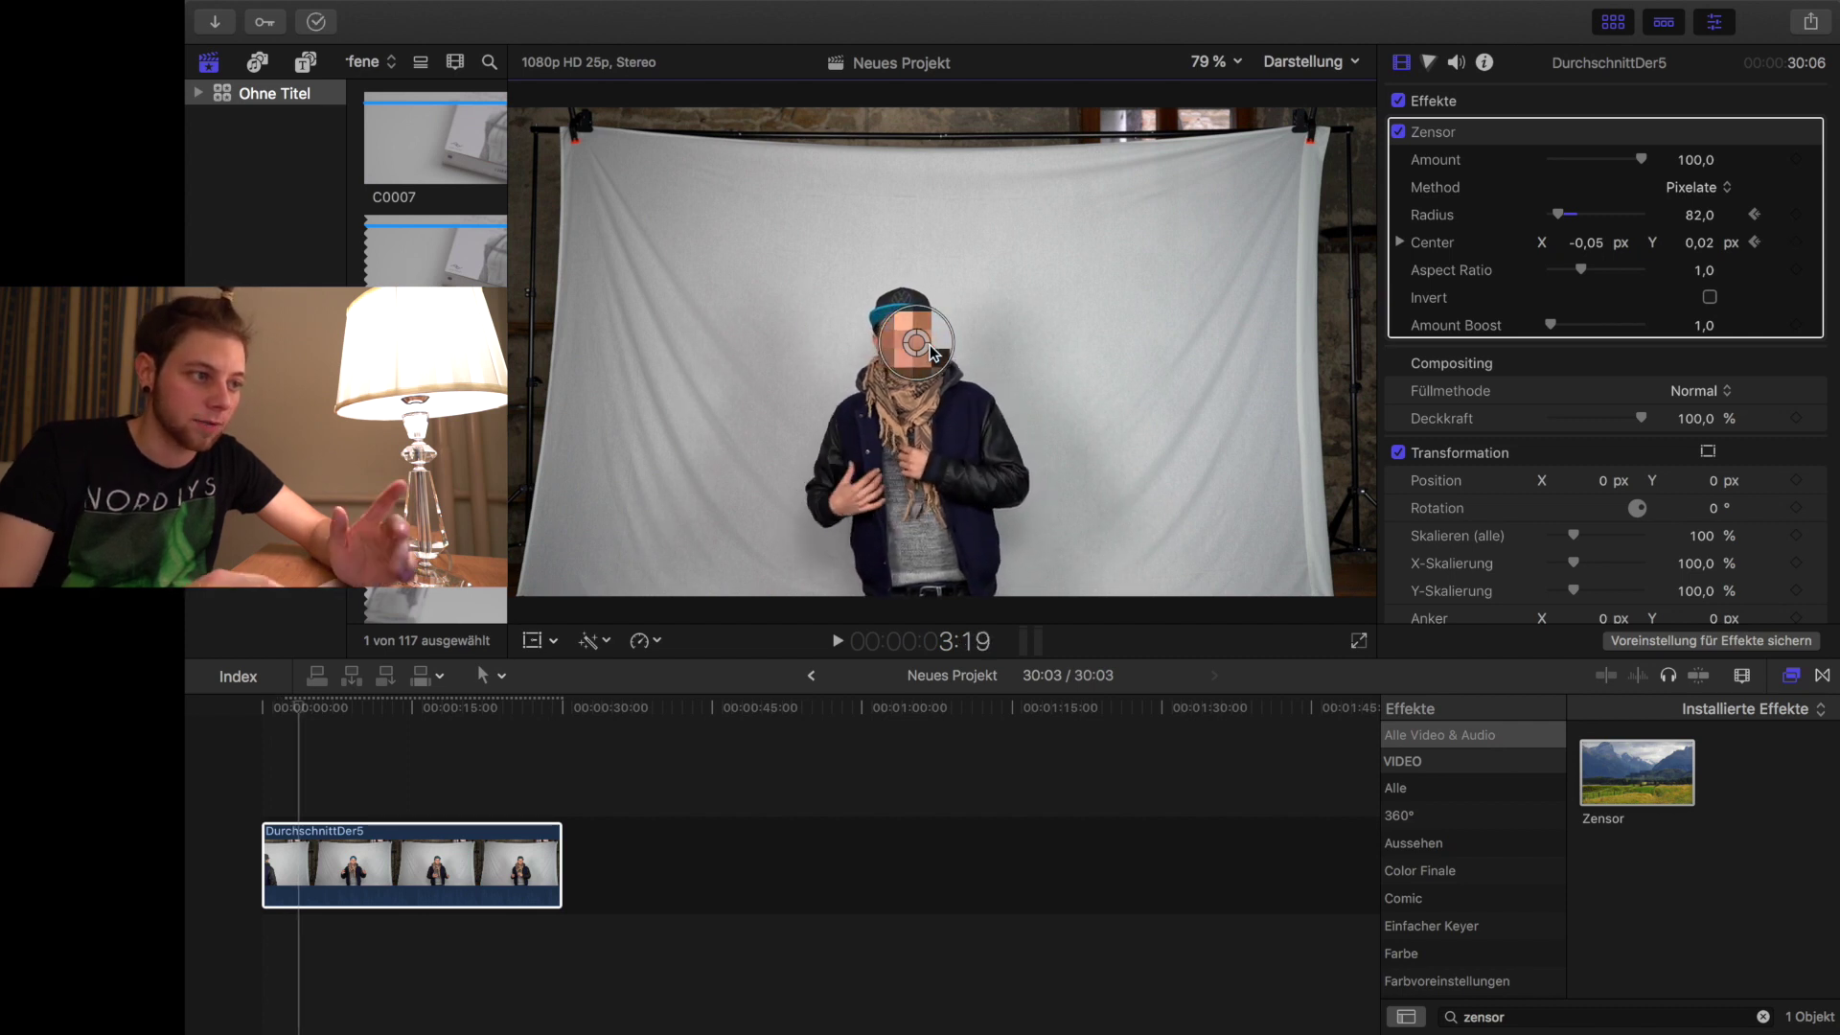
pyautogui.moveTo(916, 349); pyautogui.dragTo(905, 349)
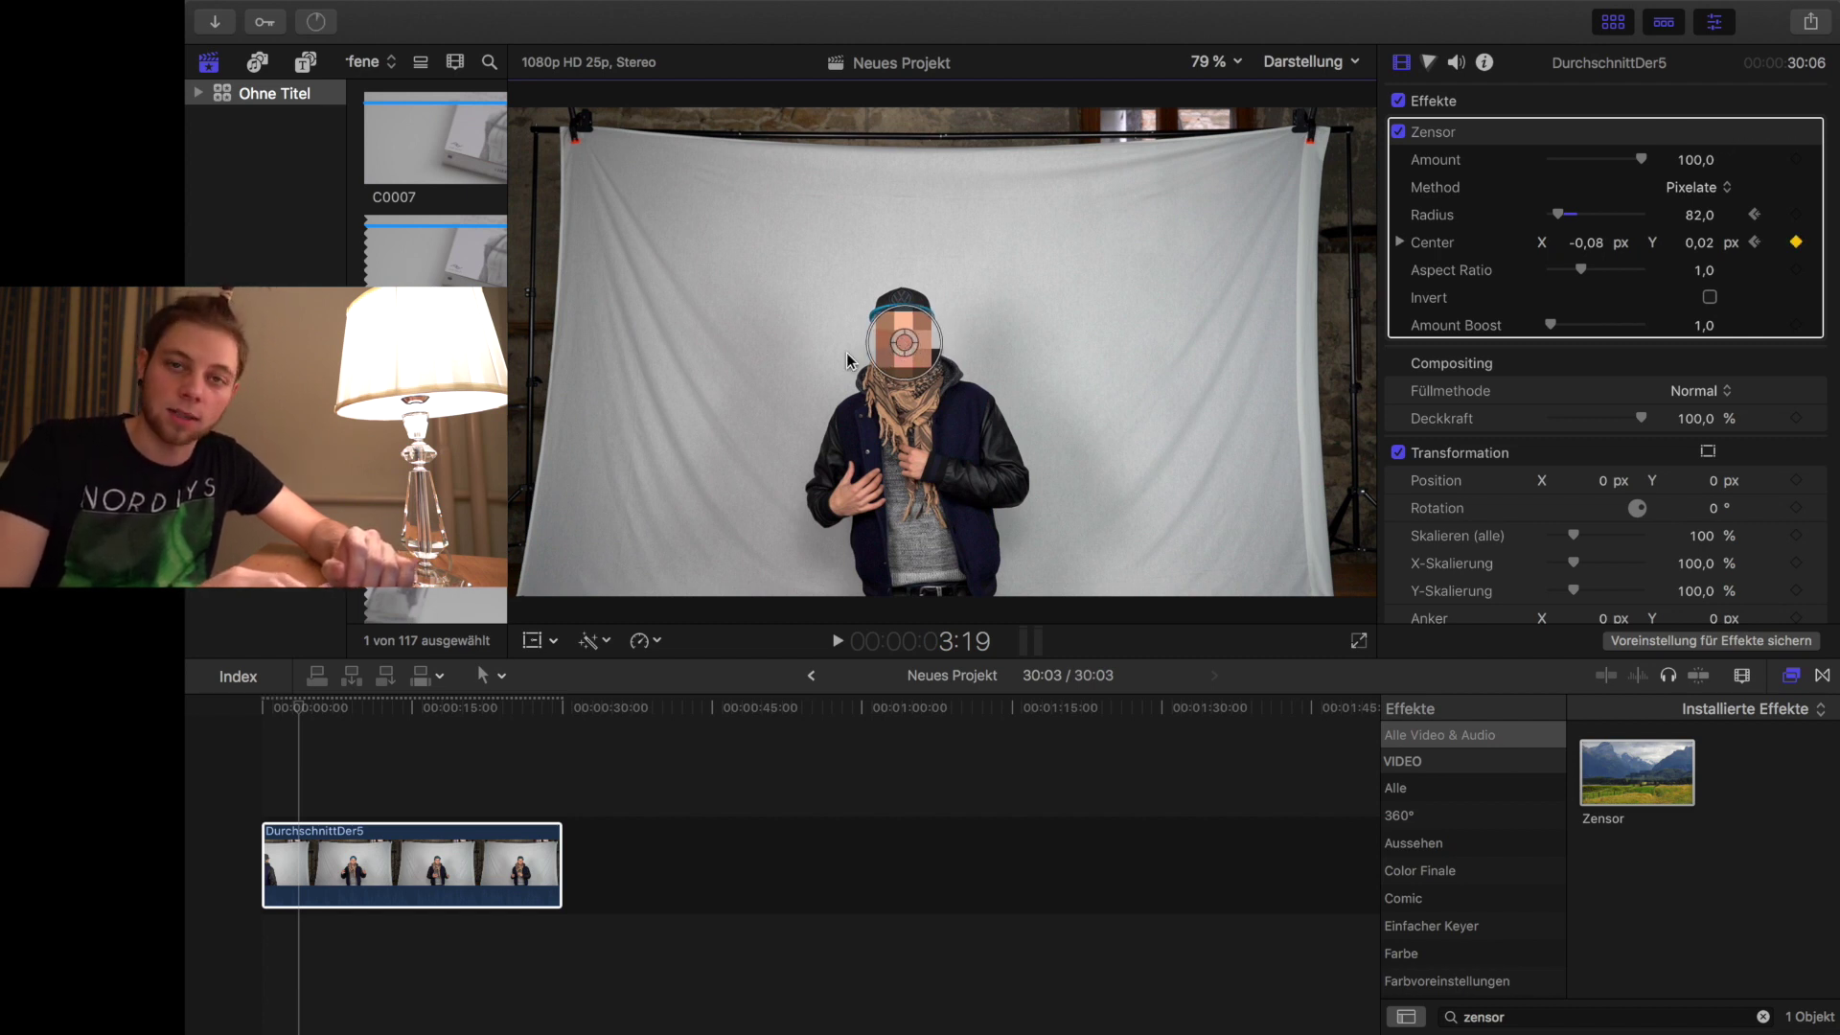
pyautogui.press('Right')
pyautogui.press('Right')
pyautogui.press('Right')
pyautogui.press('Right')
pyautogui.press('Right')
pyautogui.press('Right')
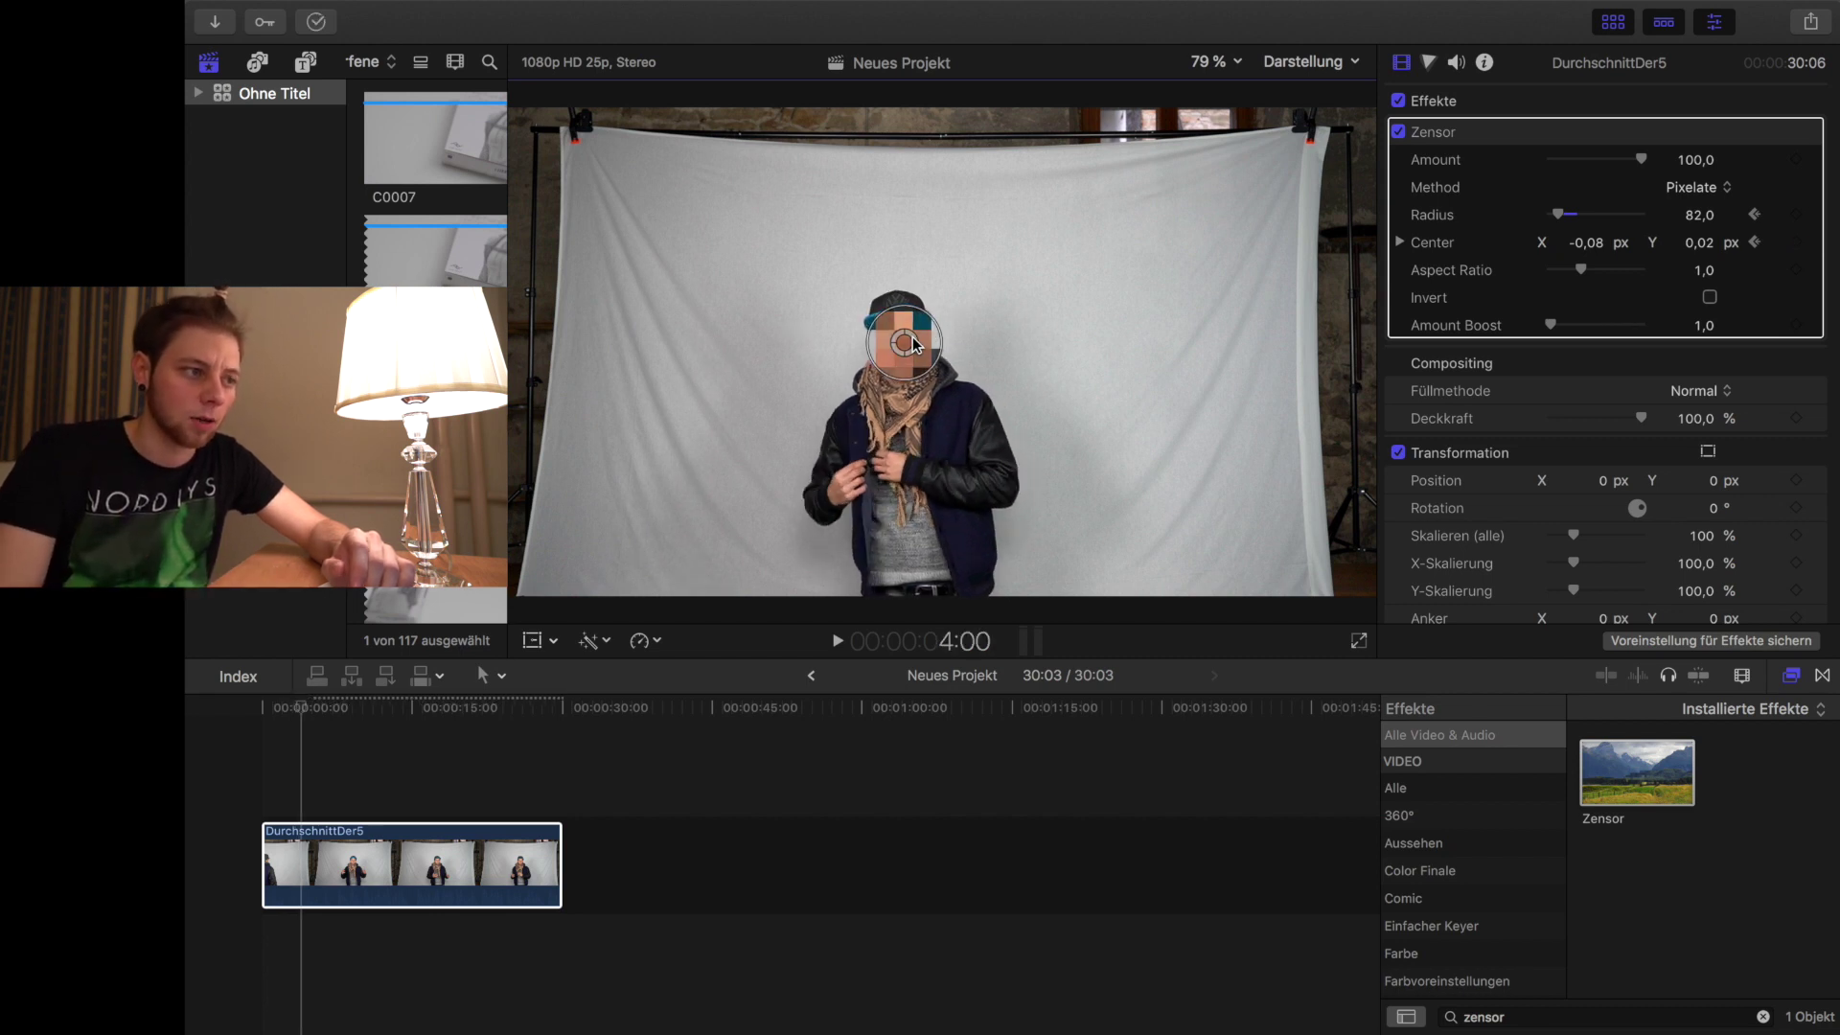
pyautogui.press('Right')
pyautogui.press('Right')
pyautogui.press('Right')
pyautogui.press('Right')
pyautogui.press('Right')
pyautogui.press('Right')
pyautogui.press('Right')
pyautogui.press('Right')
pyautogui.press('Right')
pyautogui.press('Right')
pyautogui.press('Right')
pyautogui.moveTo(912, 342); pyautogui.dragTo(918, 352)
pyautogui.press('Right')
pyautogui.press('Right')
pyautogui.press('Right')
pyautogui.press('Right')
pyautogui.press('Right')
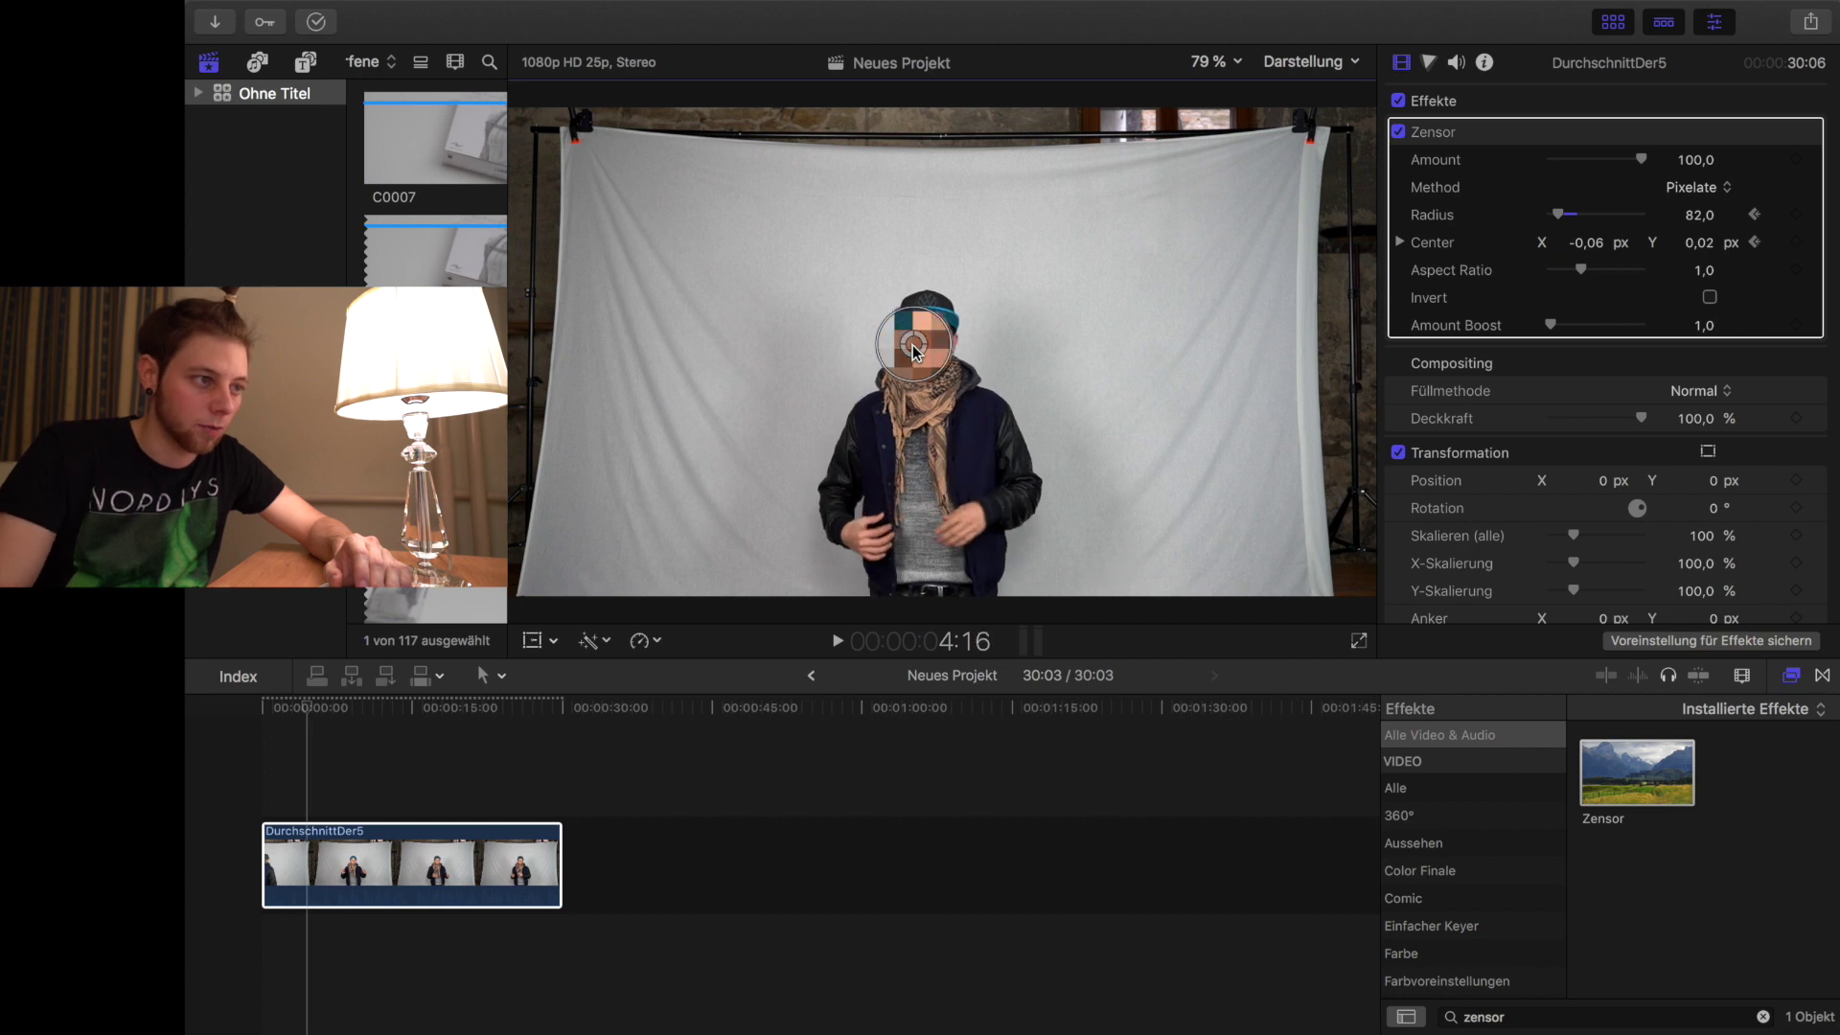
pyautogui.moveTo(913, 351); pyautogui.dragTo(928, 354)
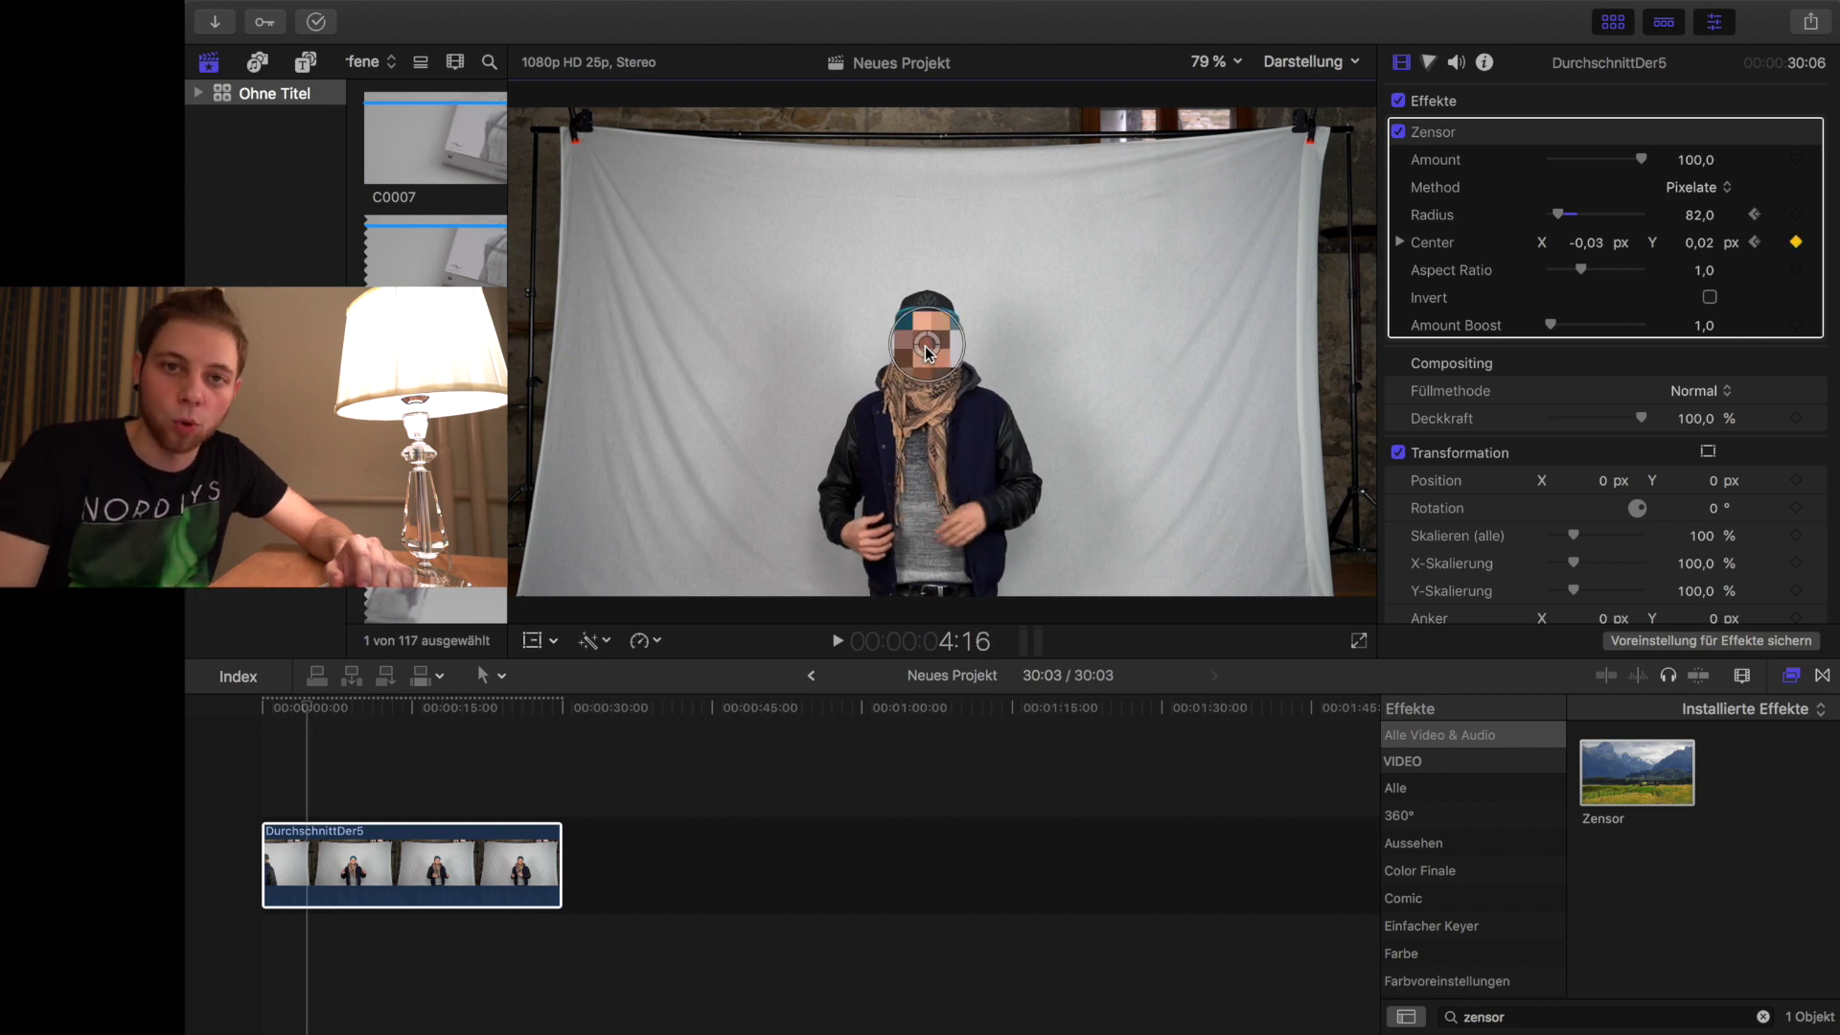
pyautogui.press('Right')
pyautogui.press('Right')
pyautogui.press('Right')
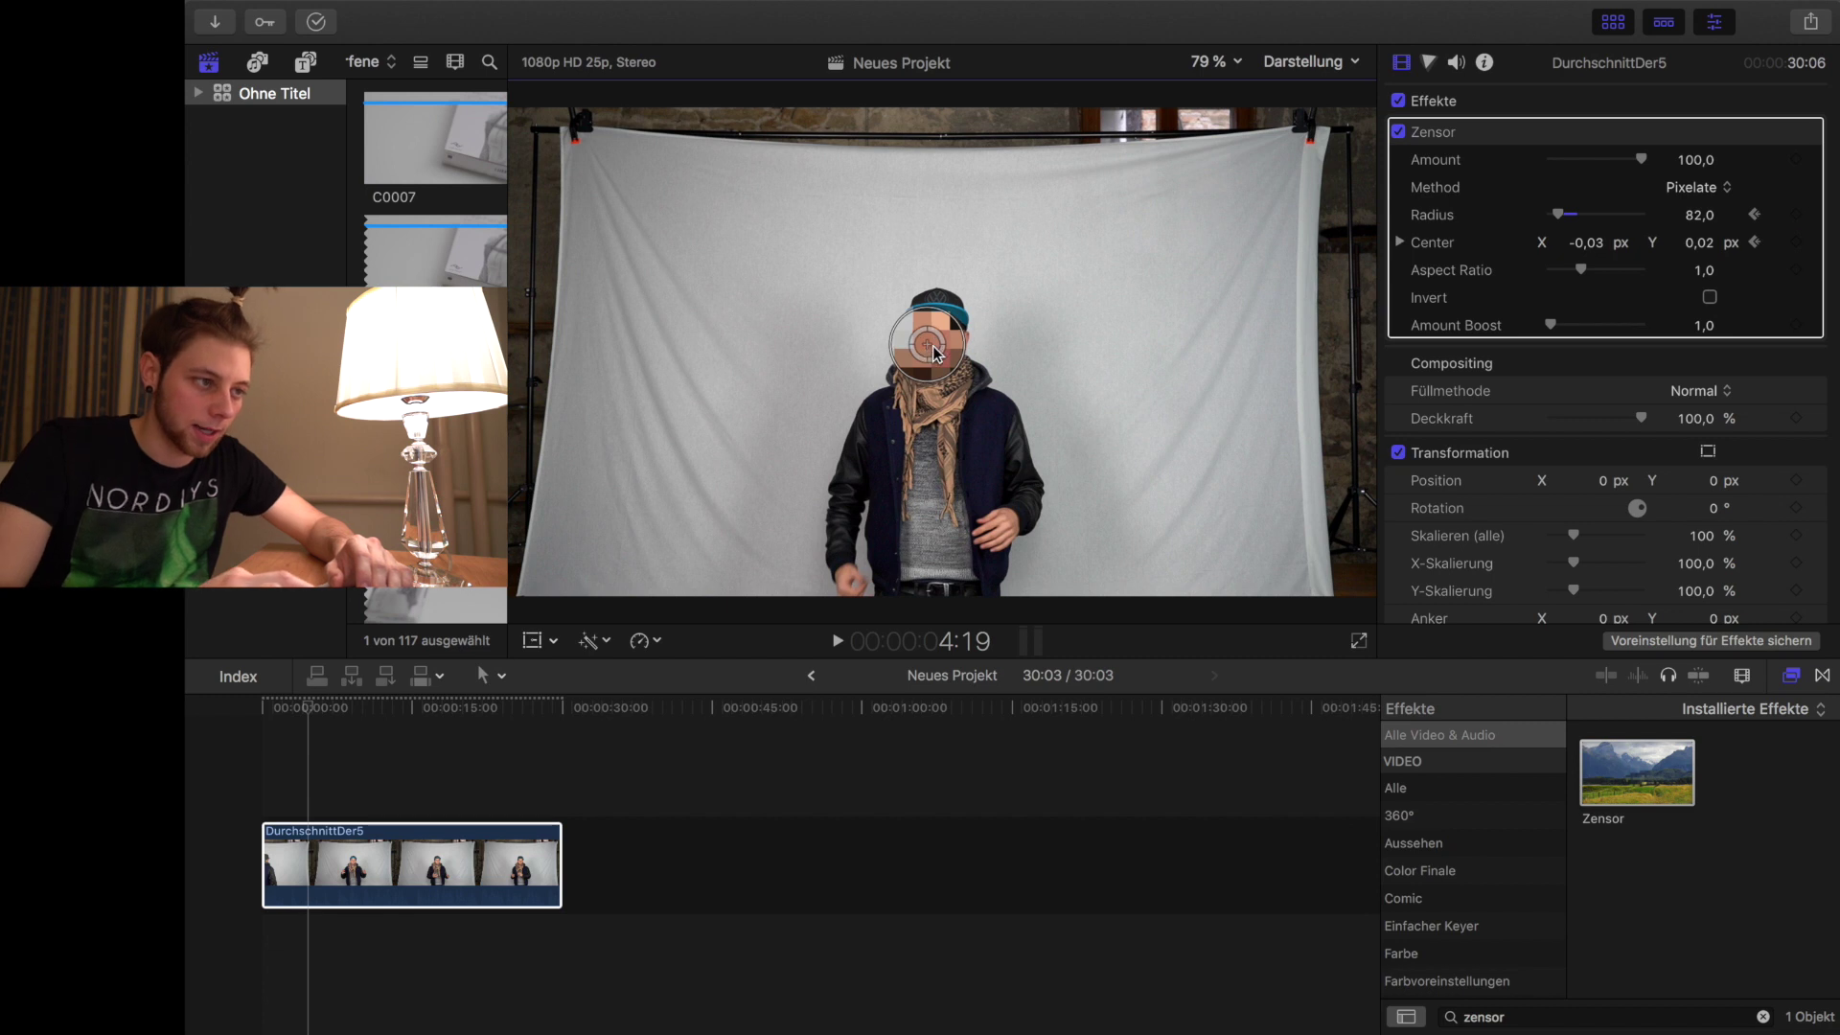
pyautogui.moveTo(934, 352); pyautogui.dragTo(942, 350)
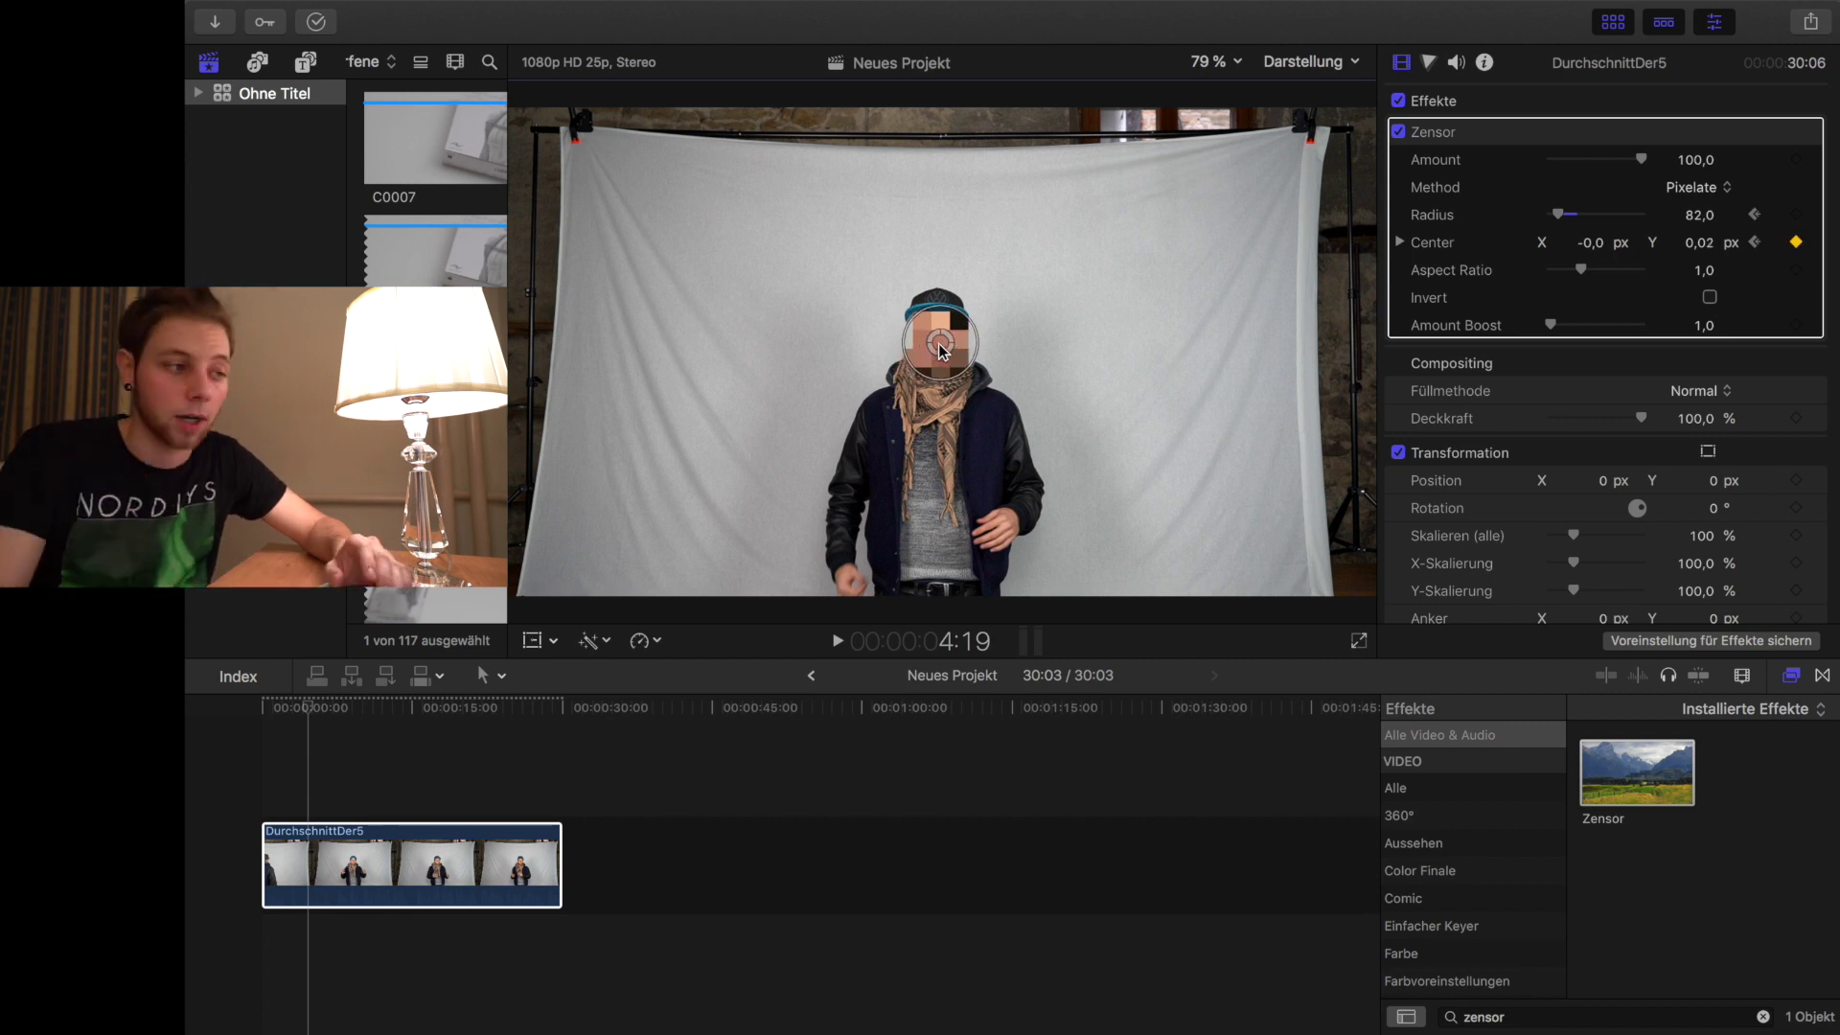
# Keyframe the censor onto the face up to about 5:02 and trim the clip to end there.
pyautogui.press('Right')
pyautogui.press('Right')
pyautogui.moveTo(942, 351); pyautogui.dragTo(952, 357)
pyautogui.press('Right')
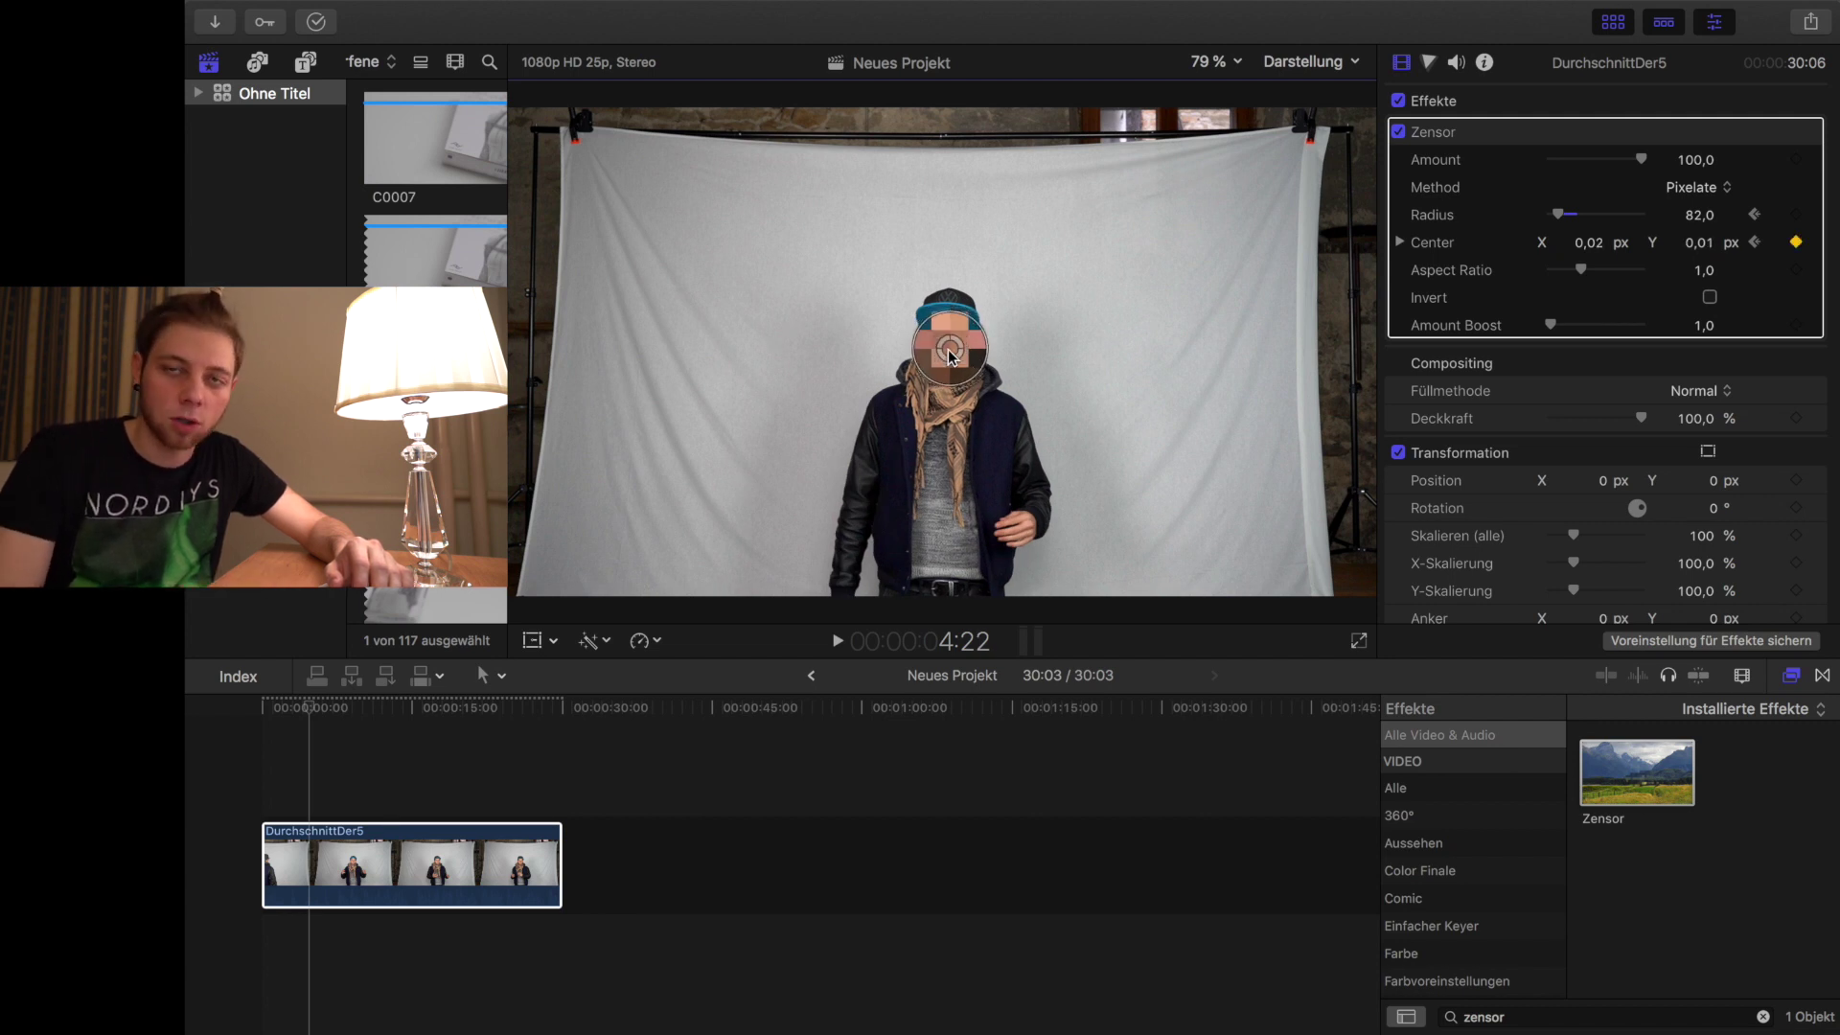
pyautogui.press('Right')
pyautogui.press('Right')
pyautogui.moveTo(951, 356); pyautogui.dragTo(961, 358)
pyautogui.press('Right')
pyautogui.press('Right')
pyautogui.press('Right')
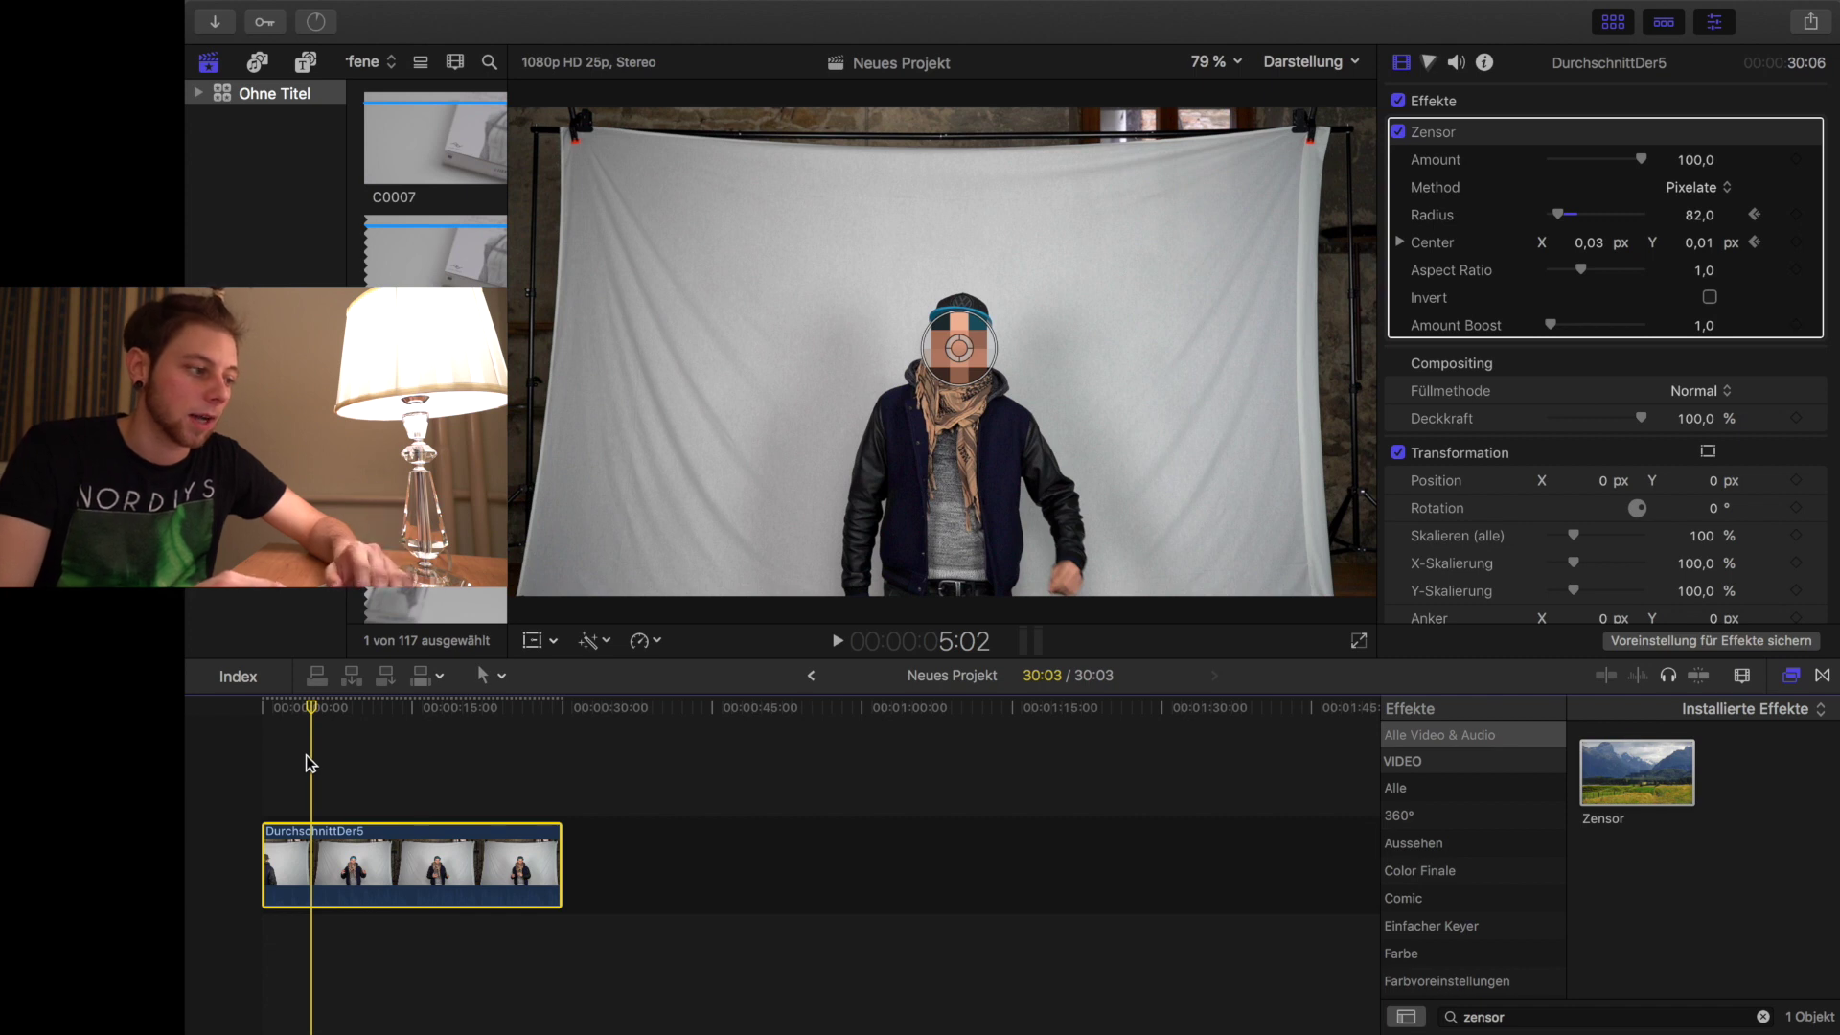
pyautogui.moveTo(560, 863); pyautogui.dragTo(307, 855)
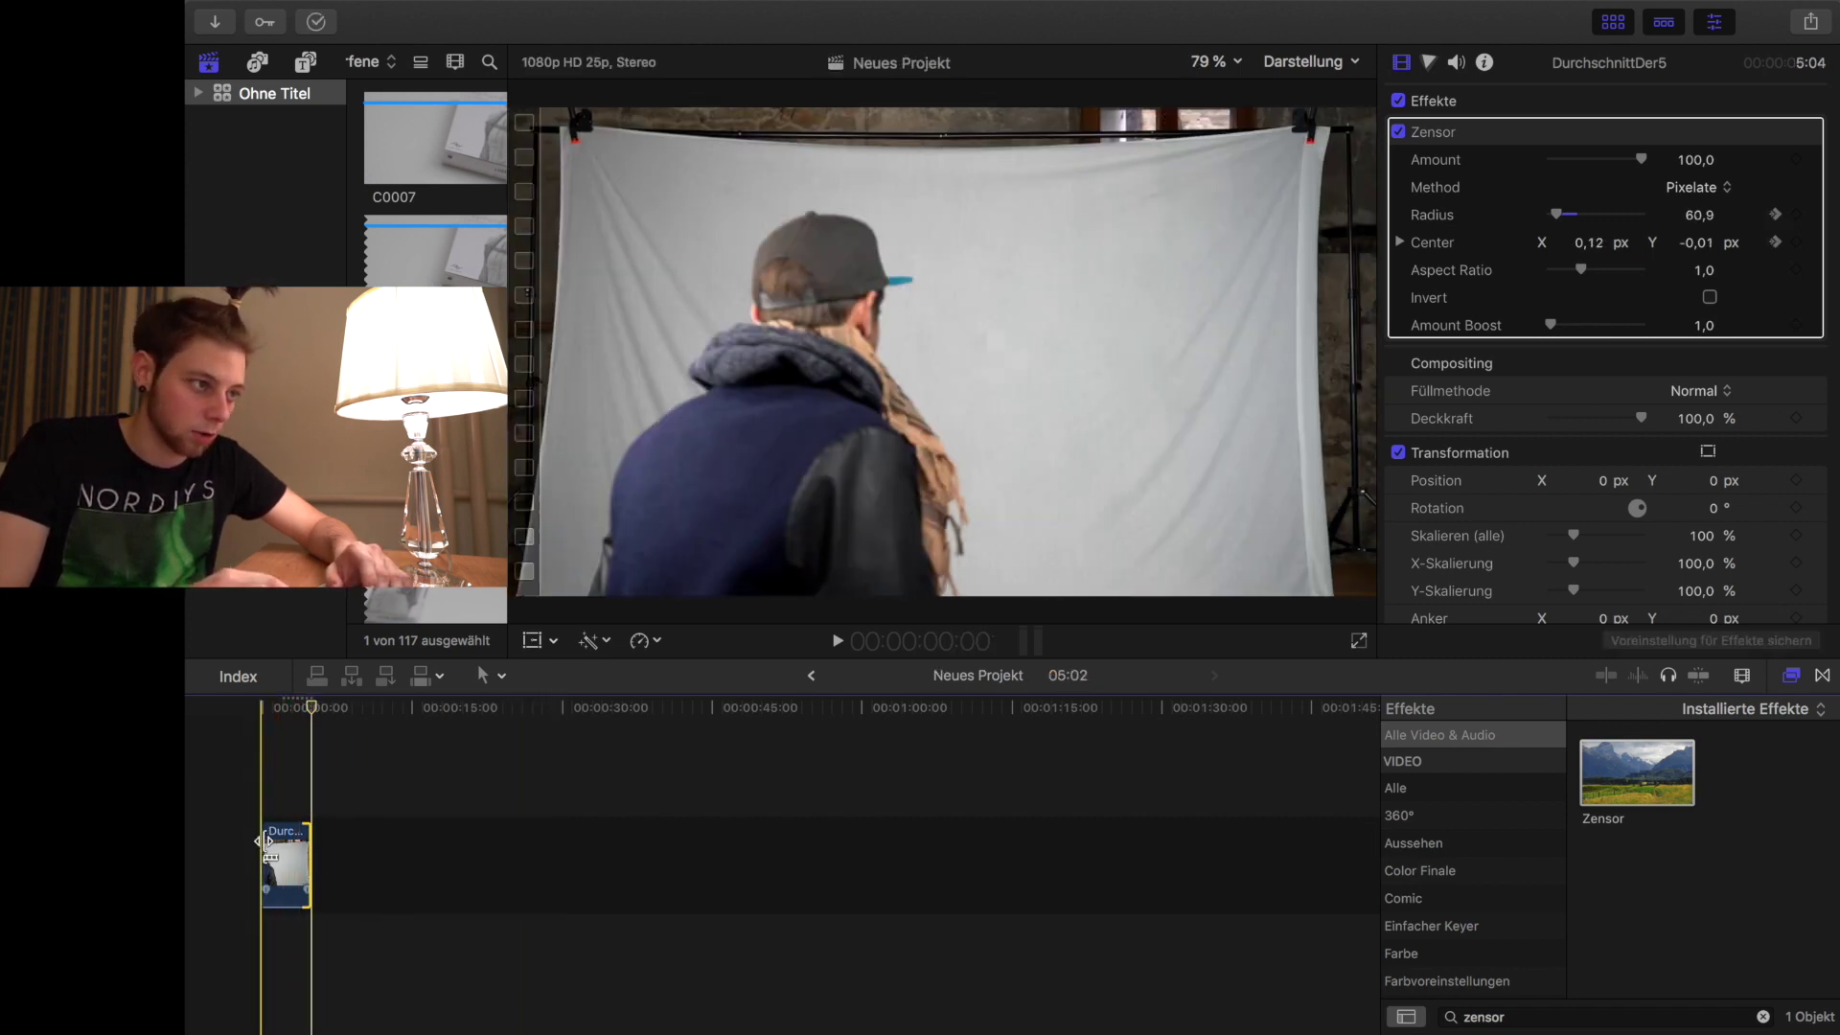
# Add a second Zensor to the trimmed clip, centred on the backdrop at X -0,38, Y -0,01.
pyautogui.click(287, 839)
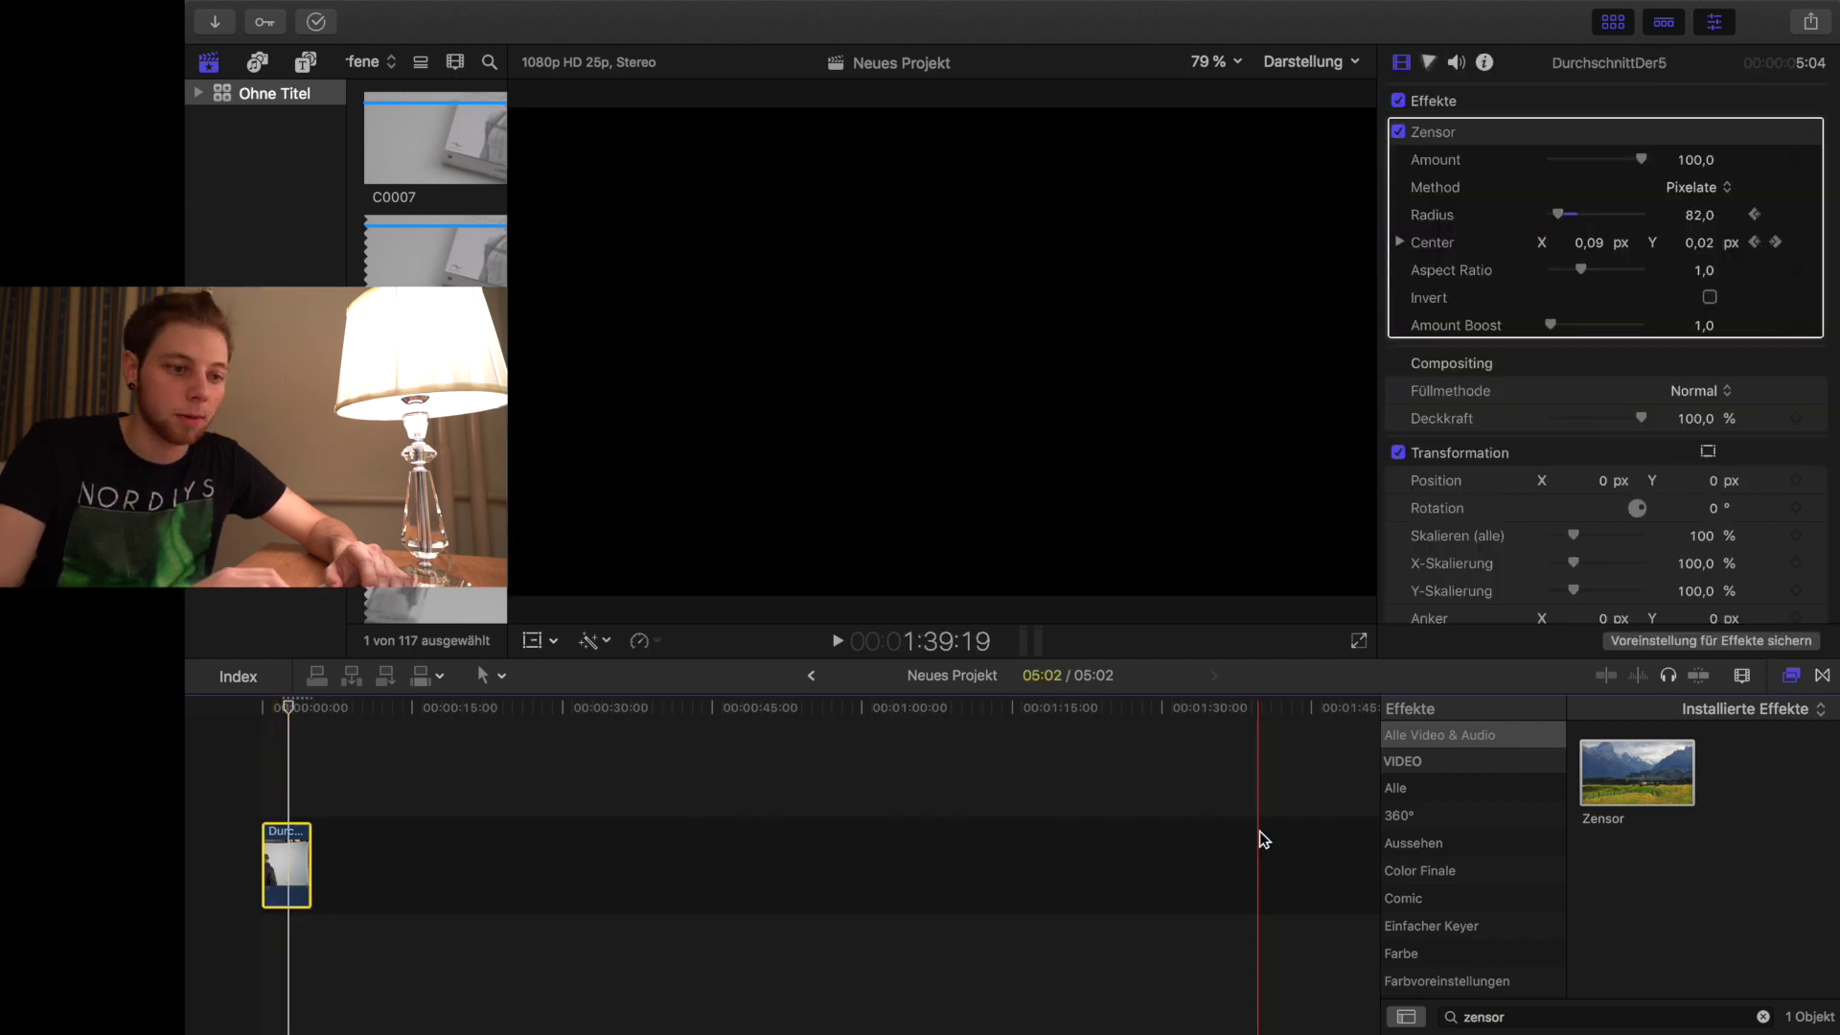
pyautogui.moveTo(1625, 772)
pyautogui.mouseDown()
pyautogui.moveTo(255, 849)
pyautogui.moveTo(284, 853)
pyautogui.mouseUp()
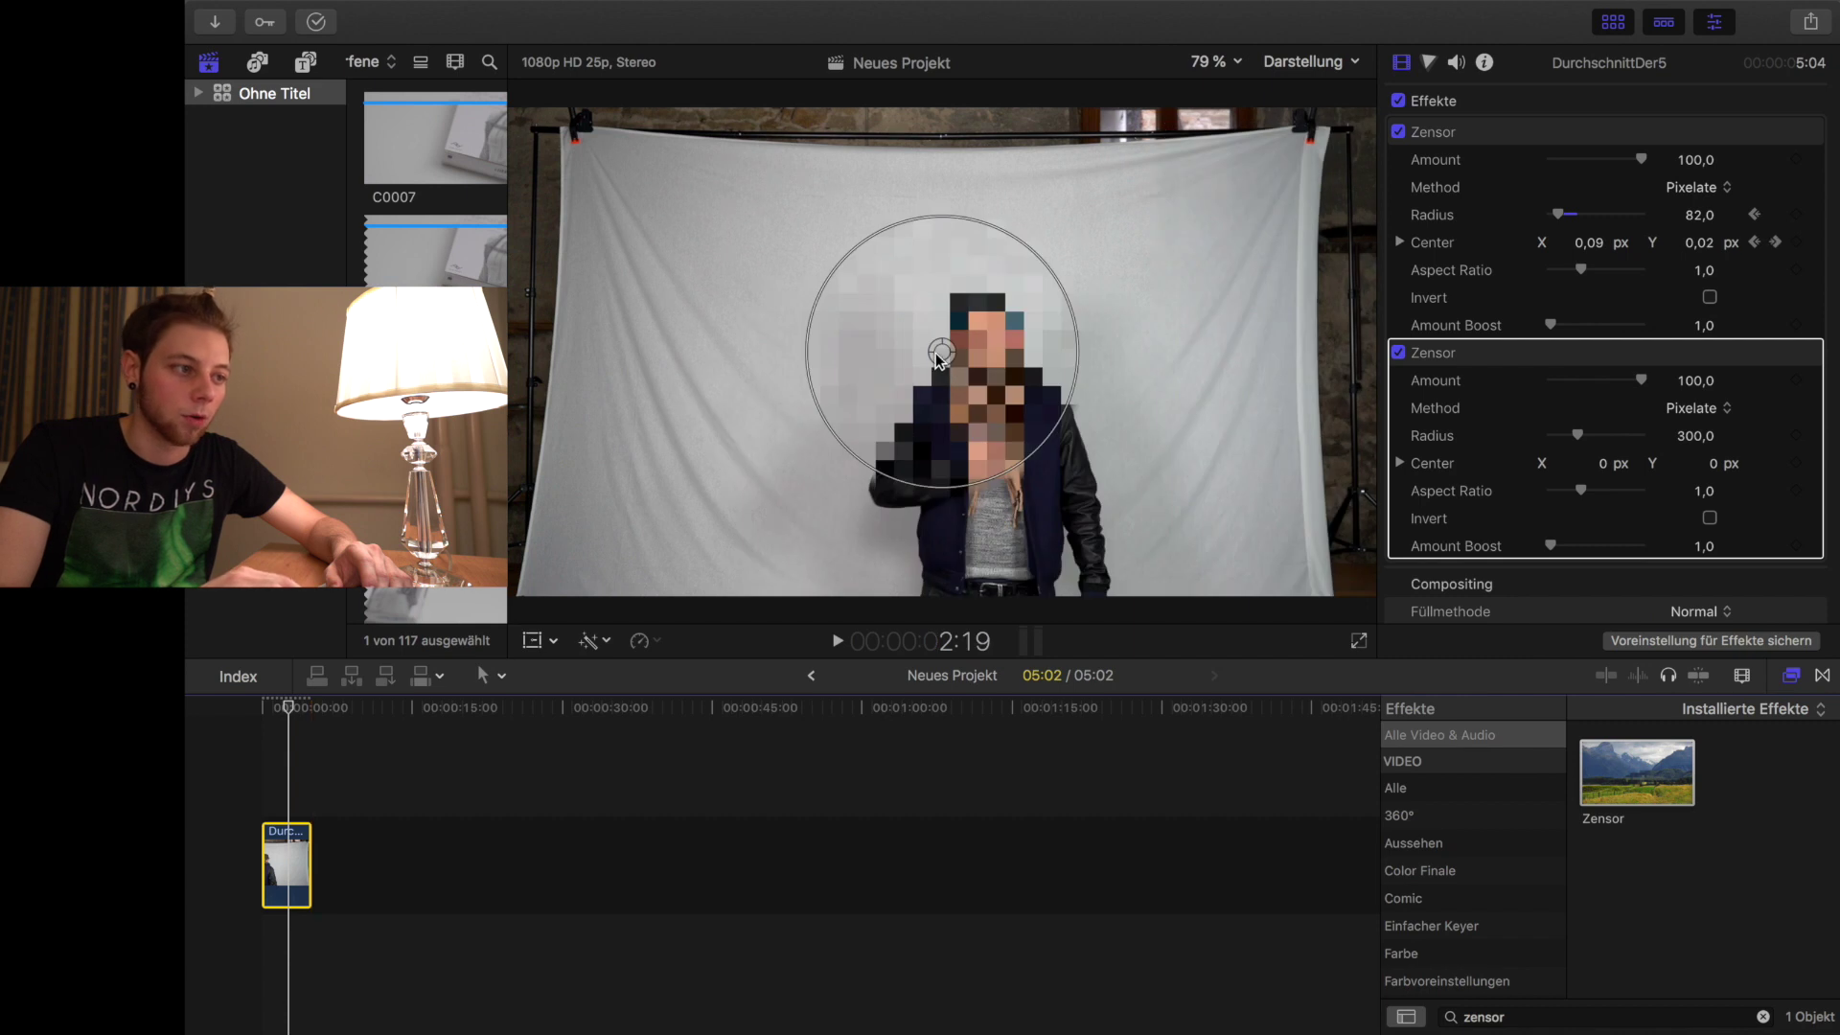
pyautogui.moveTo(757, 365); pyautogui.dragTo(758, 364)
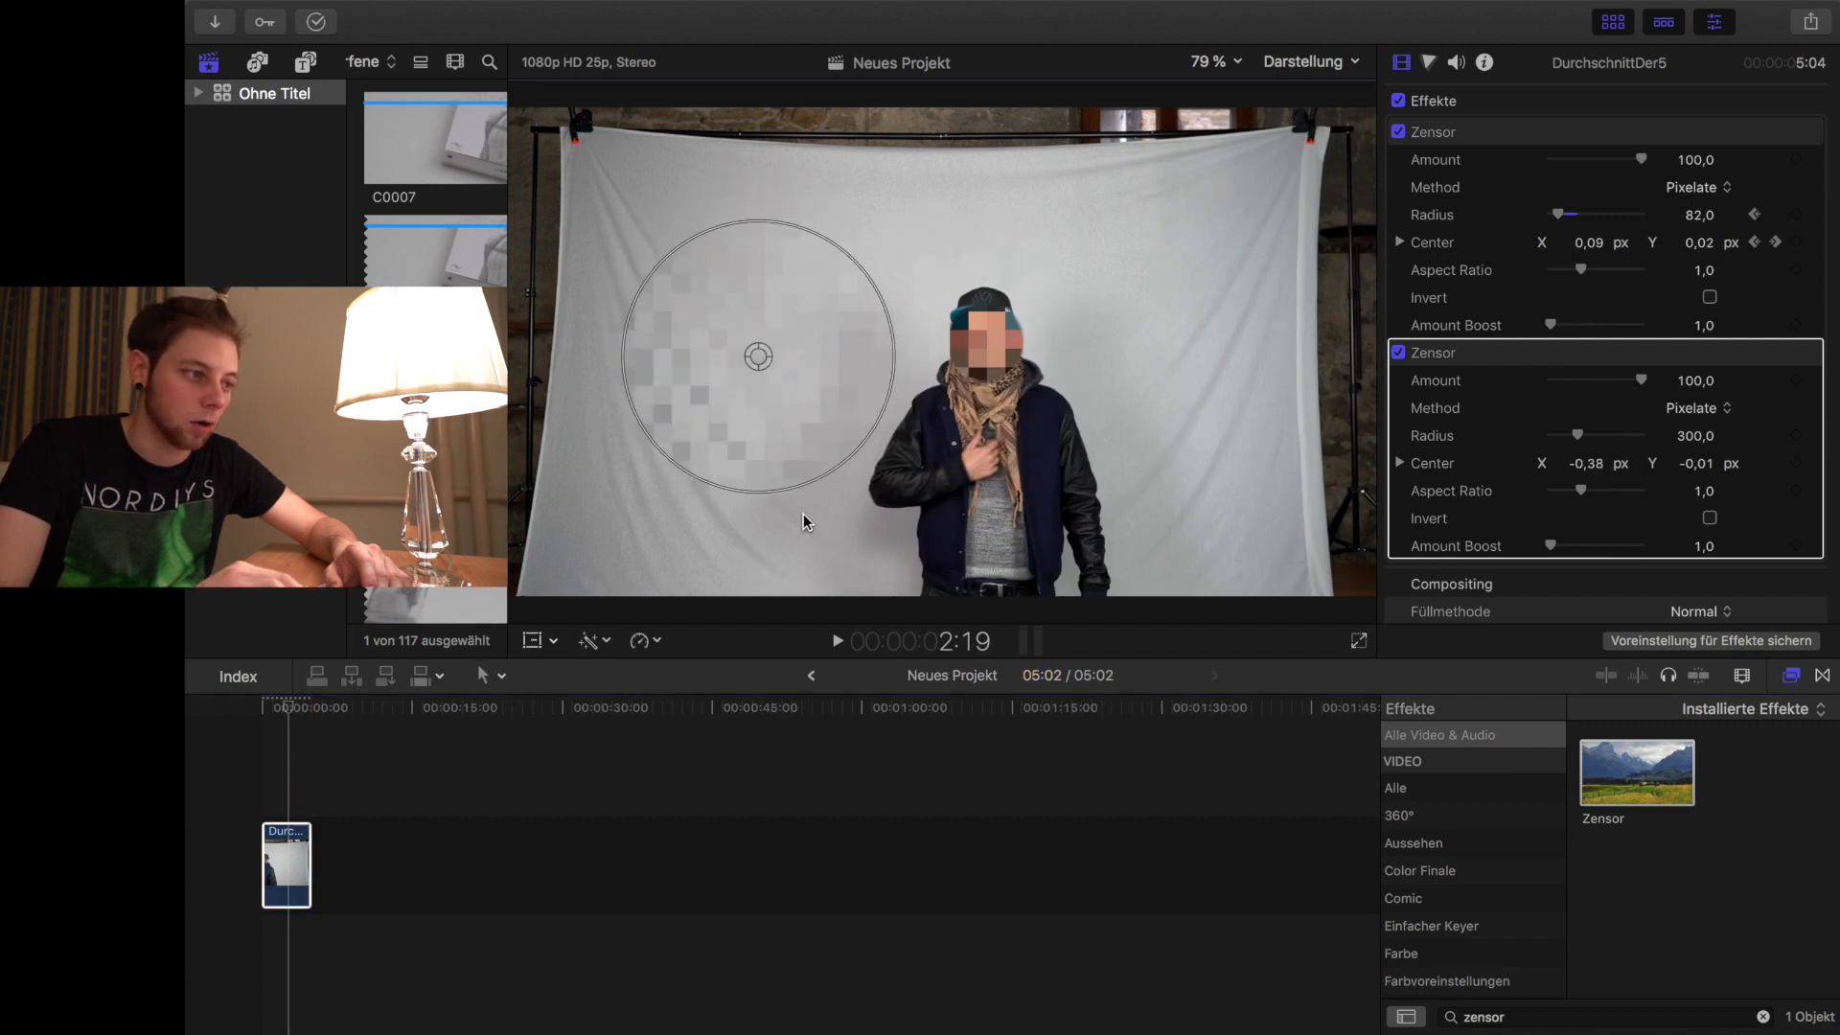